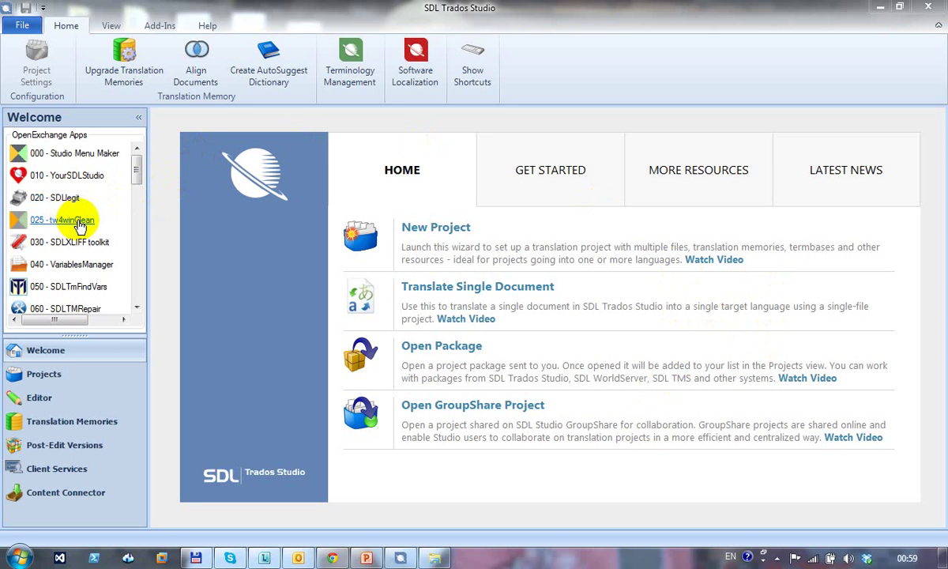
Open no_404.doc from the Bilinguals folder in Word to view the untranslated source text, and close it again
{"action": "left_click", "coordinate": [435, 558]}
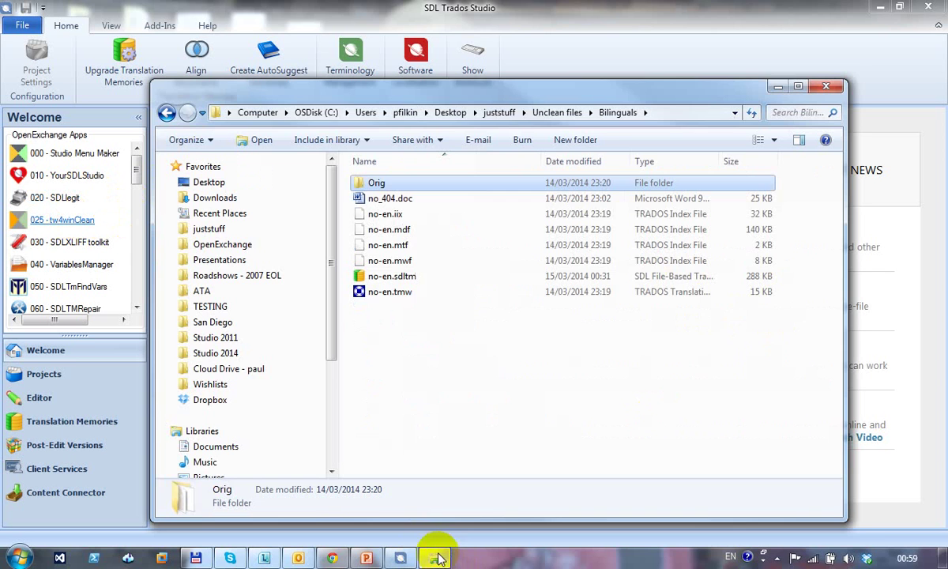
{"action": "double_click", "coordinate": [421, 203]}
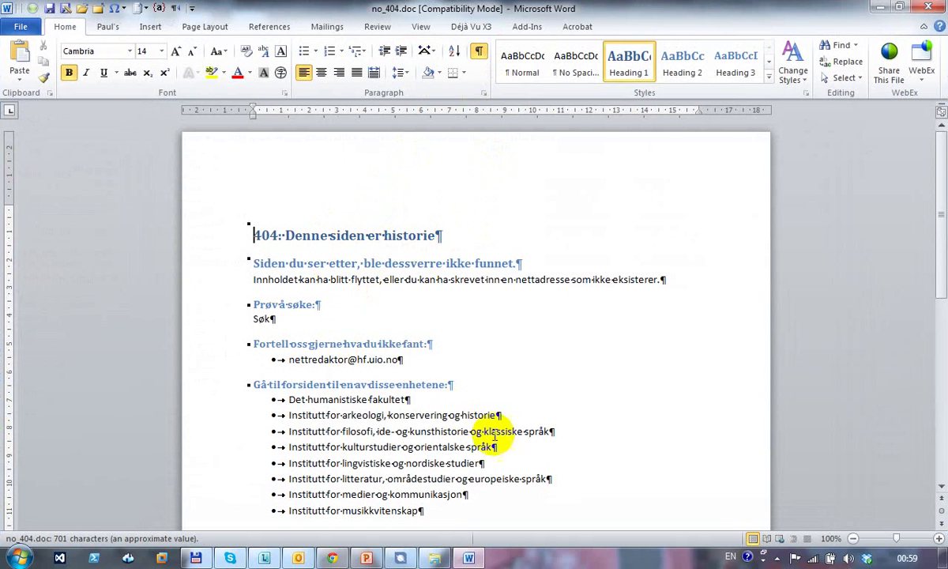
{"action": "left_click", "coordinate": [932, 7]}
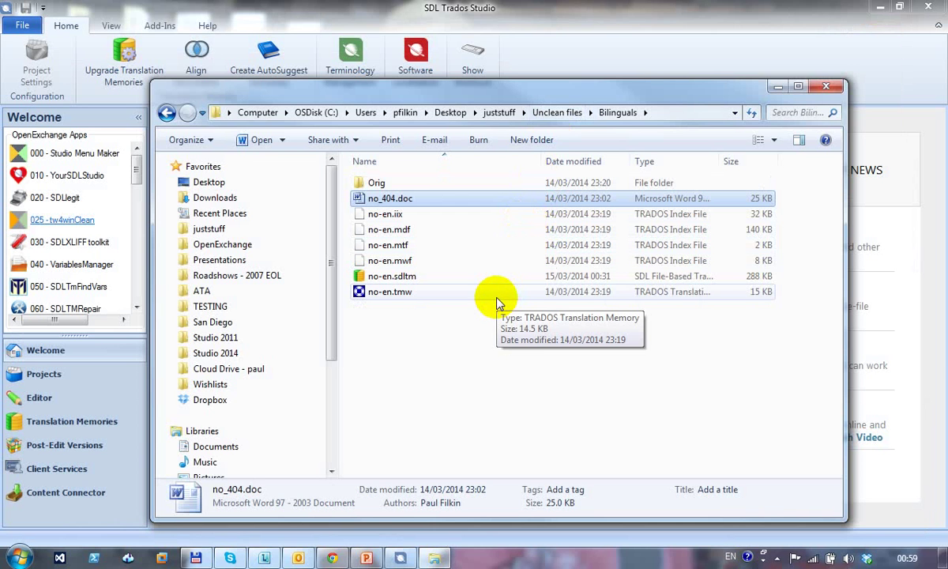
Examine the Bilinguals folder's no-en Workbench memory files, the no-en.sdltm memory and the no_404.doc source file
{"action": "left_click", "coordinate": [400, 293]}
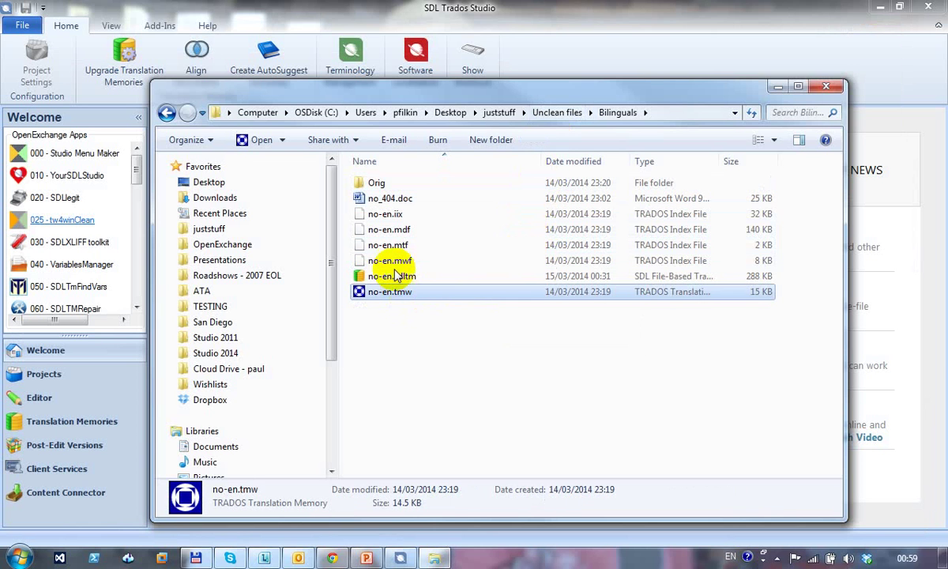
{"action": "left_click", "coordinate": [395, 261], "text": "ctrl"}
{"action": "left_click", "coordinate": [399, 245], "text": "ctrl"}
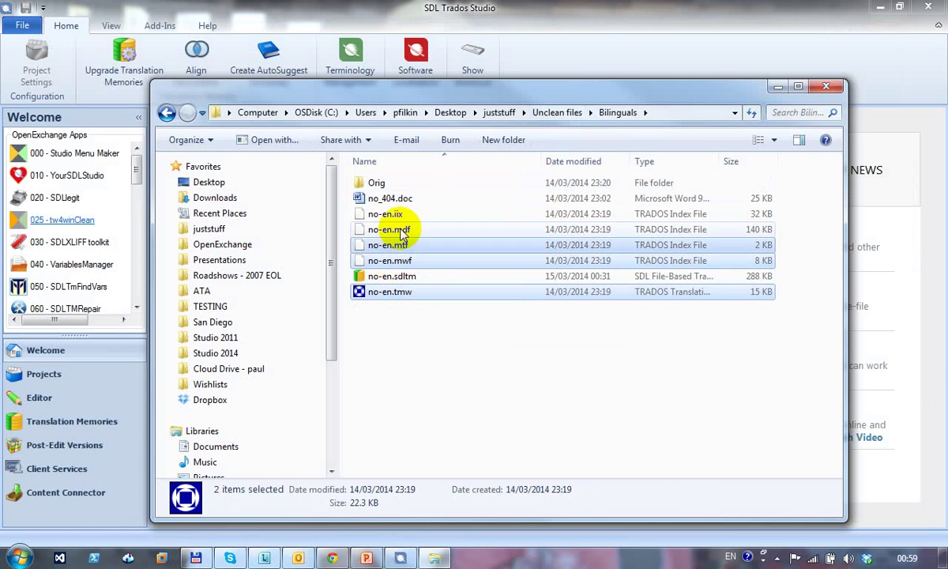
{"action": "left_click", "coordinate": [402, 229], "text": "ctrl"}
{"action": "left_click", "coordinate": [403, 213], "text": "ctrl"}
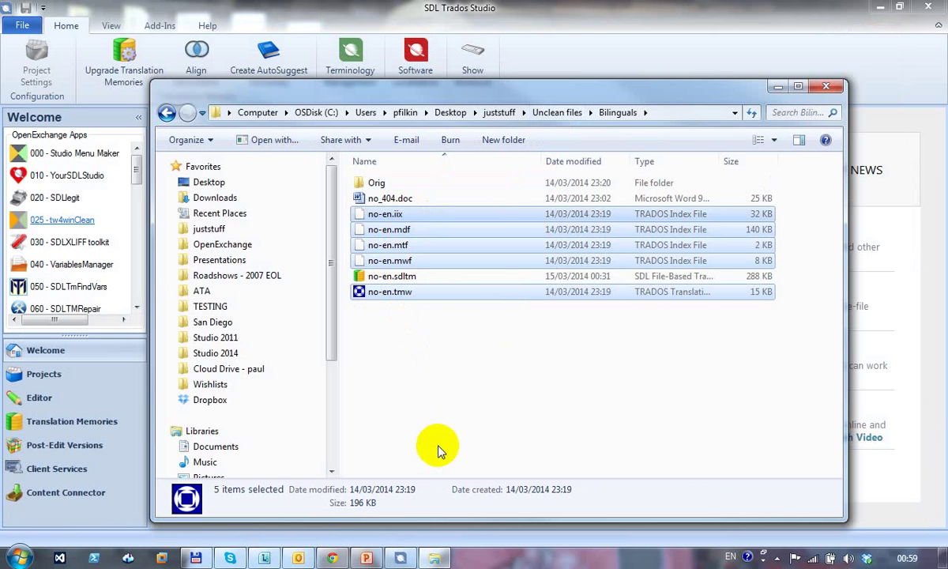
{"action": "left_click", "coordinate": [424, 383]}
{"action": "left_click", "coordinate": [391, 276]}
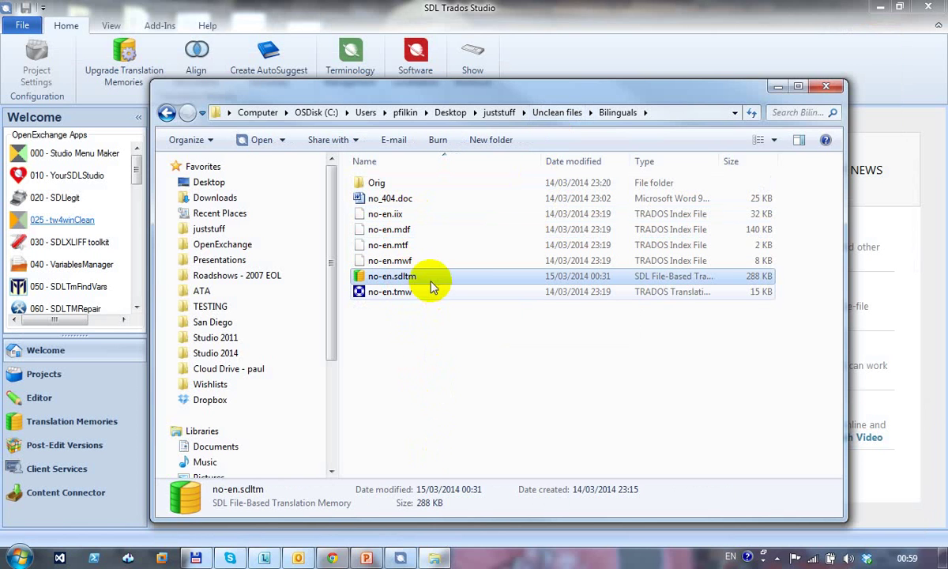
{"action": "left_click", "coordinate": [434, 375]}
{"action": "left_click", "coordinate": [418, 202]}
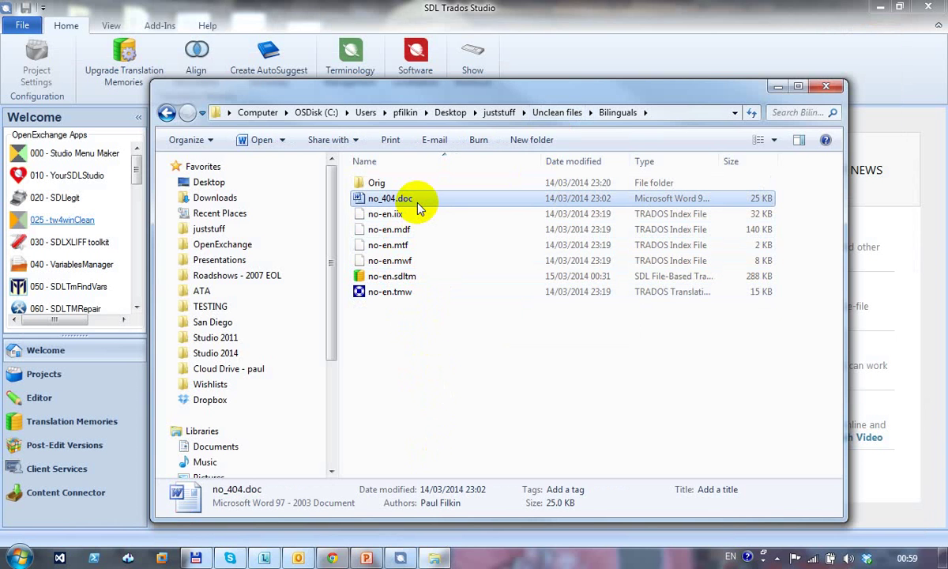
Launch SDLlegit from the OpenExchange apps in SDL Trados Studio and load no-en.tmw as its translation memory
{"action": "left_click", "coordinate": [588, 43]}
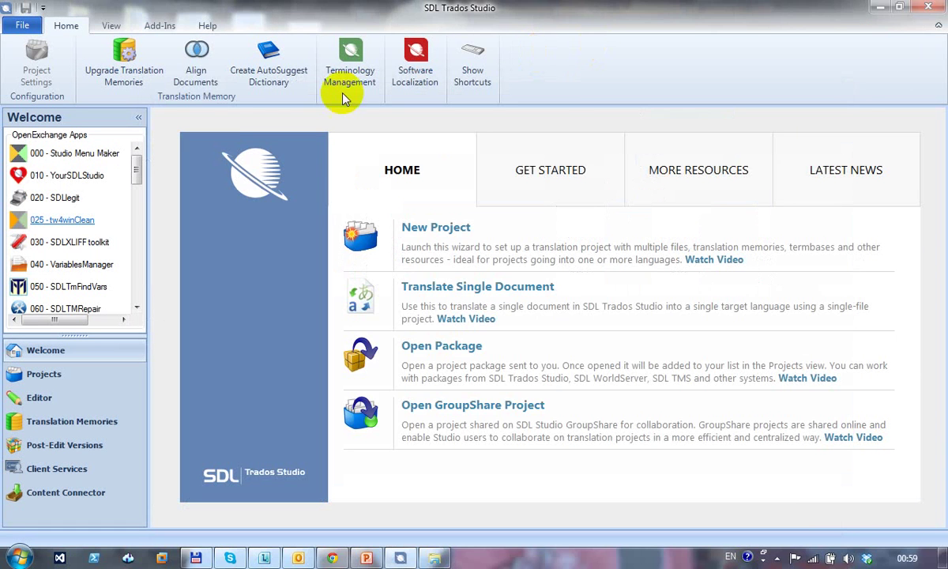
{"action": "left_click", "coordinate": [63, 203]}
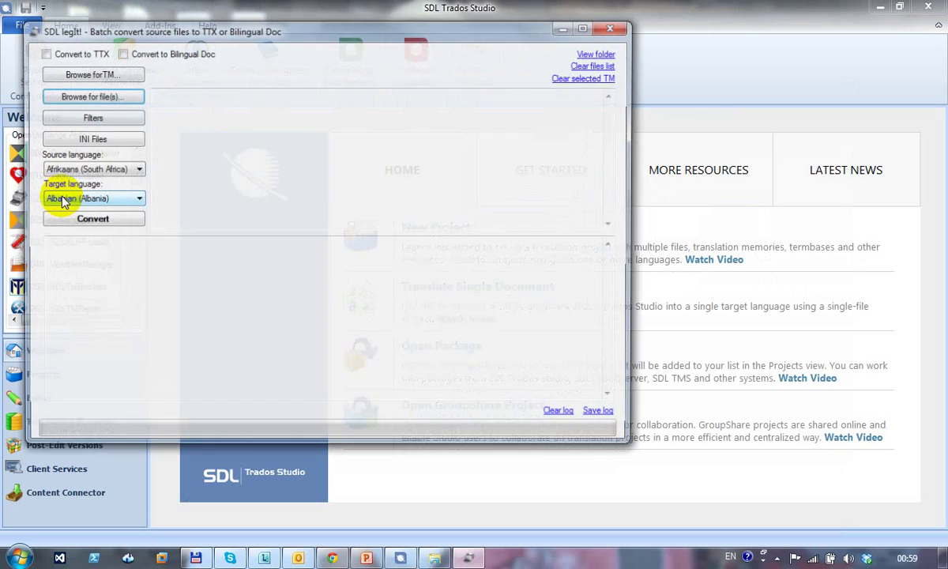
{"action": "left_click_drag", "start_coordinate": [268, 38], "coordinate": [495, 108]}
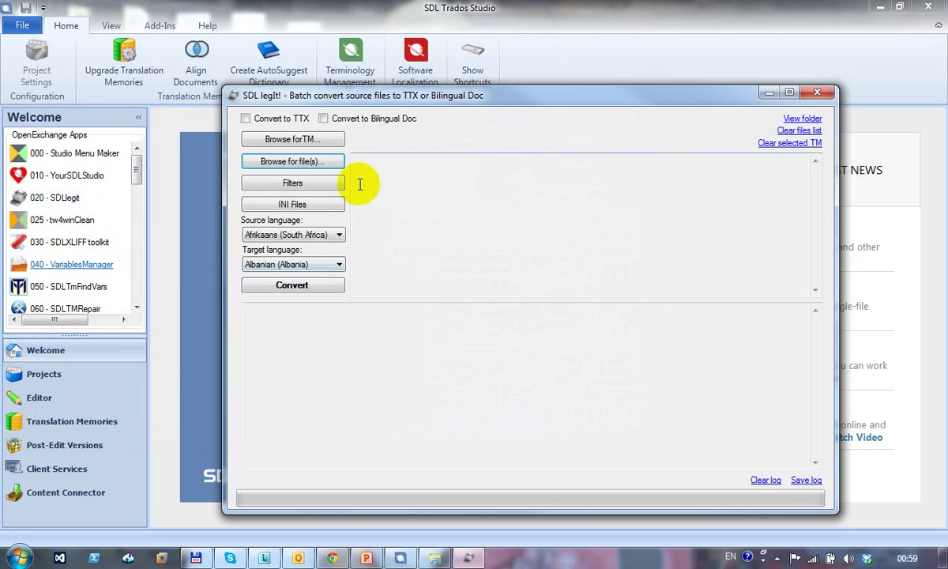
{"action": "left_click", "coordinate": [293, 140]}
{"action": "left_click", "coordinate": [418, 227]}
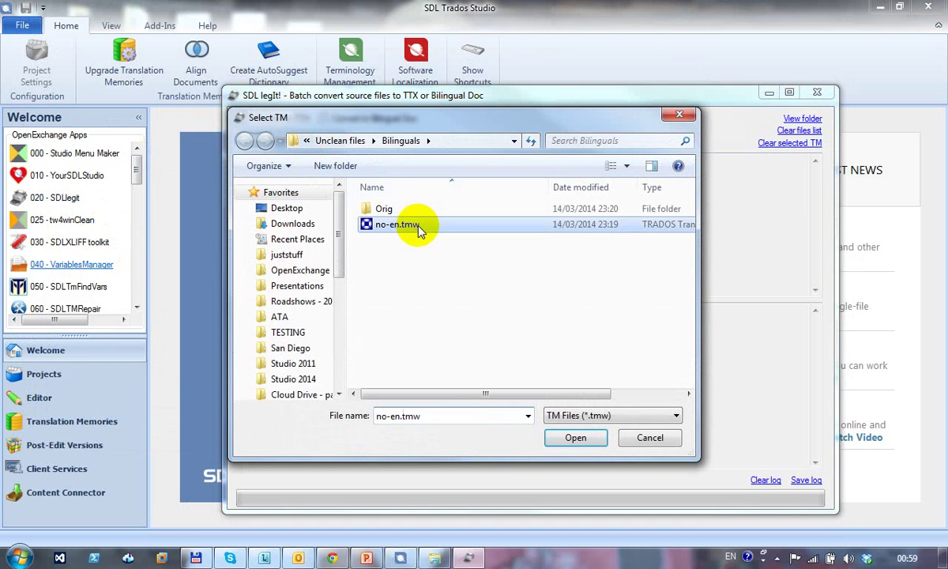
{"action": "left_click", "coordinate": [581, 438]}
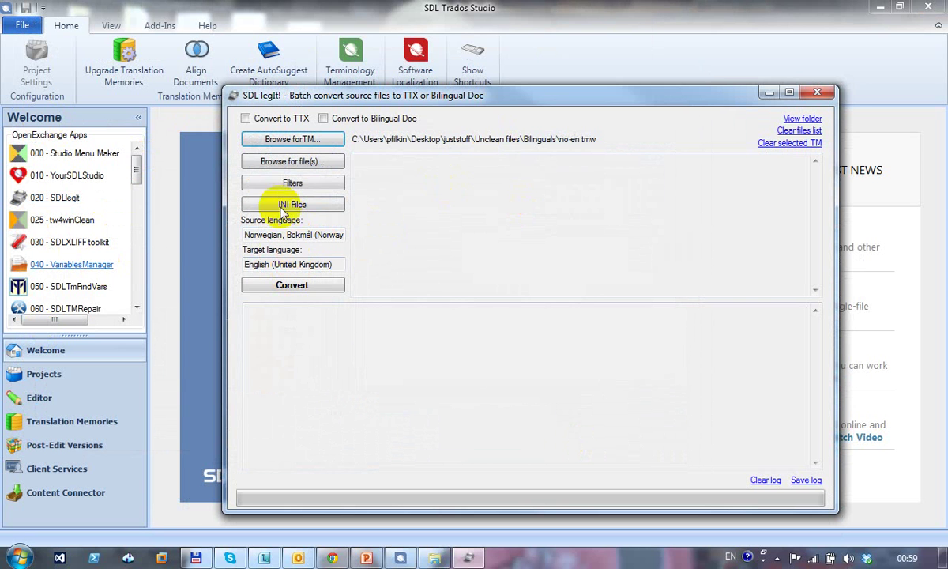
Add no_404.doc from the Bilinguals folder to SDL legIt! and convert it to TTX
{"action": "left_click", "coordinate": [245, 118]}
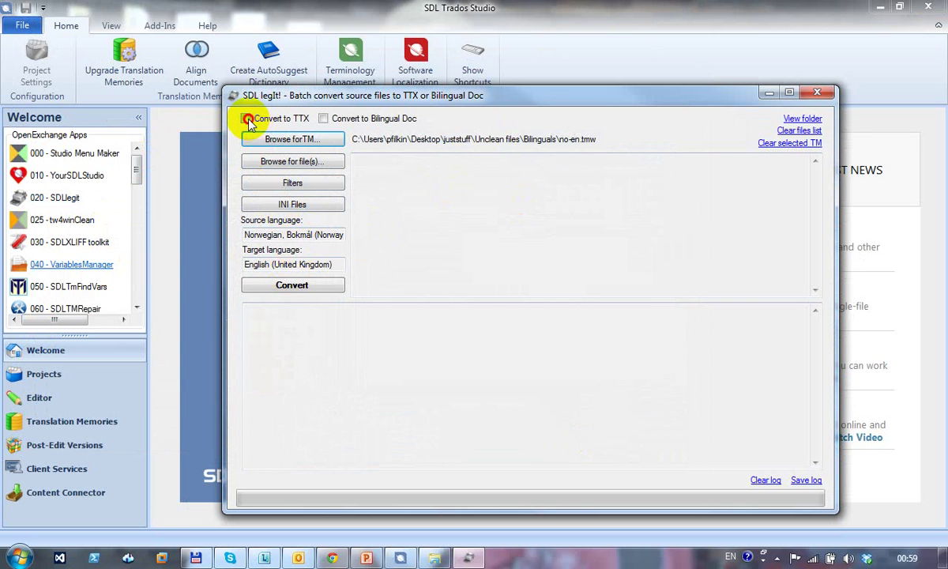
{"action": "left_click", "coordinate": [435, 558]}
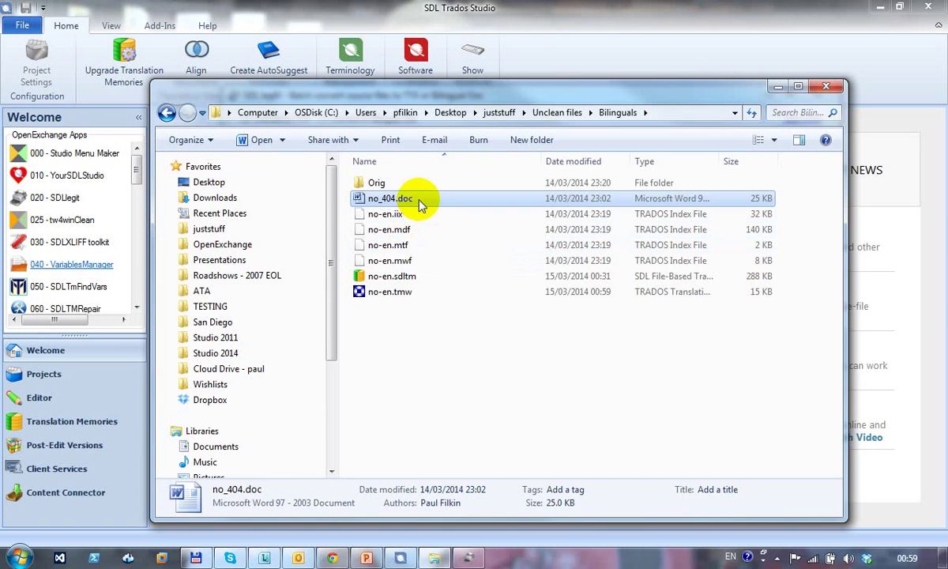
{"action": "left_click_drag", "start_coordinate": [417, 199], "coordinate": [483, 209]}
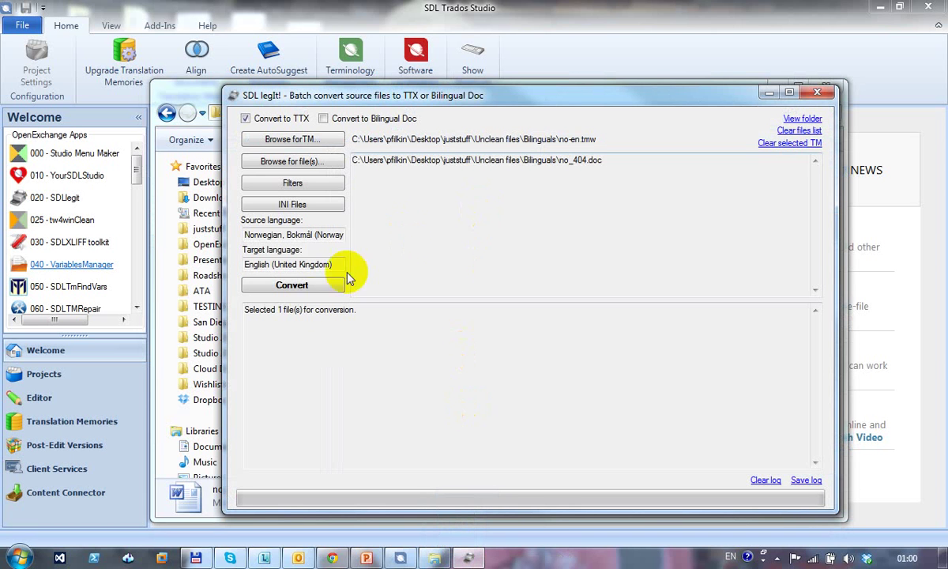
{"action": "left_click", "coordinate": [310, 289]}
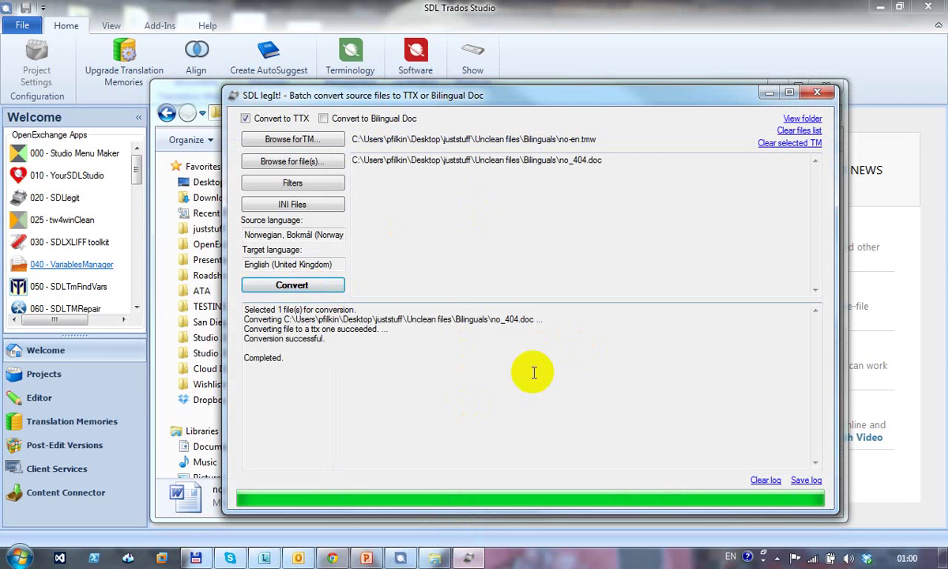
Convert no_404.doc to a bilingual doc only, with TTX conversion disabled, and close SDL legIt!
{"action": "left_click", "coordinate": [322, 119]}
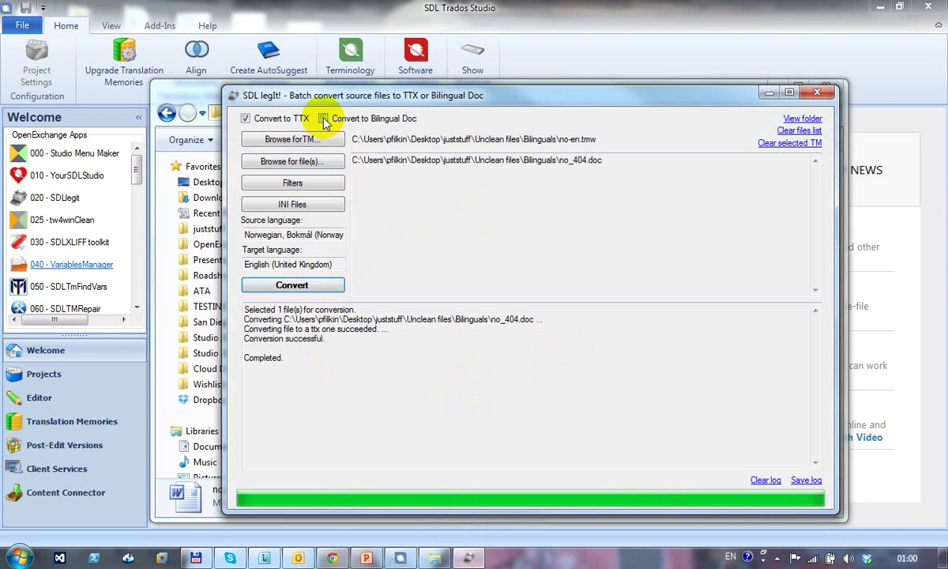
{"action": "left_click", "coordinate": [246, 119]}
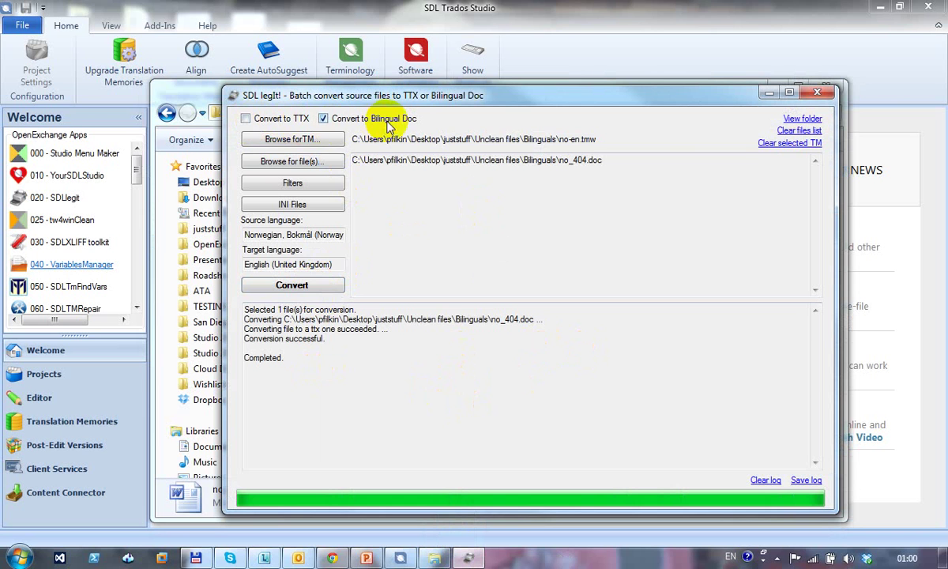
{"action": "left_click", "coordinate": [307, 287]}
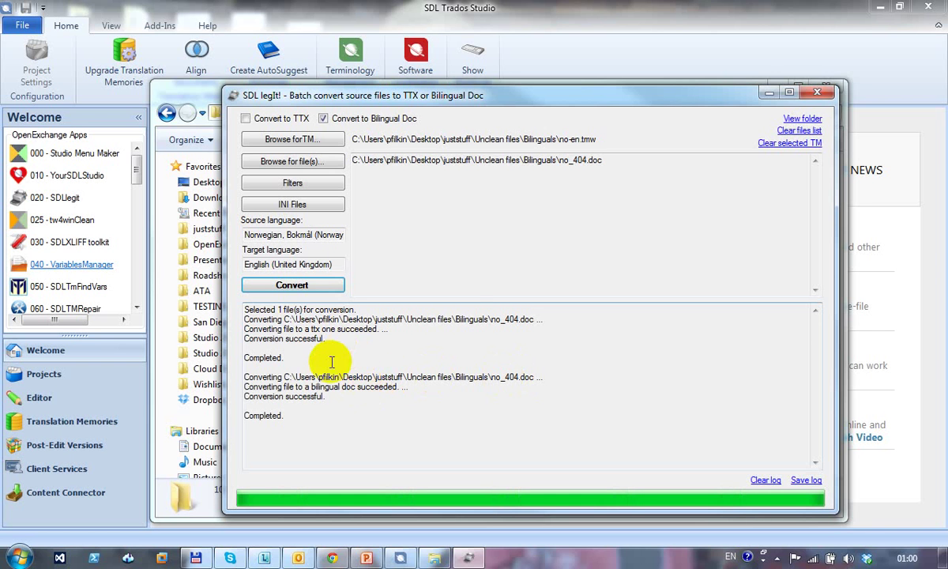
{"action": "left_click", "coordinate": [822, 96]}
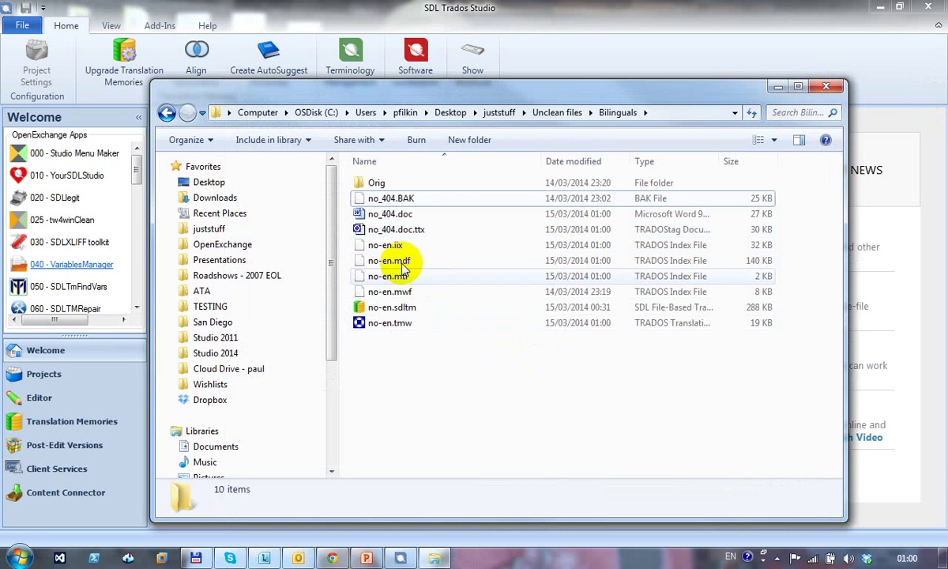
Check the converted files in the Bilinguals folder and view the bilingual no_404.doc in Word, closing it when done
{"action": "left_click", "coordinate": [419, 234]}
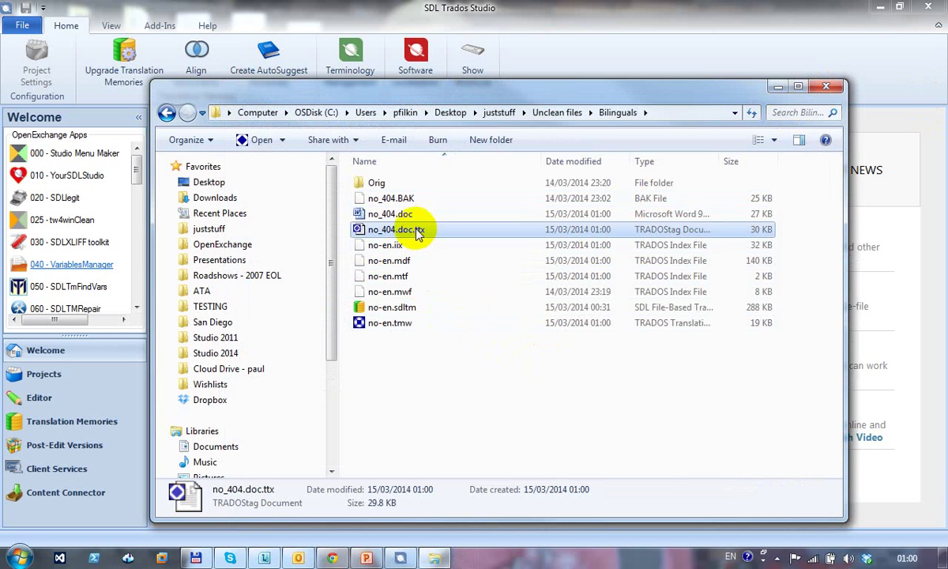
{"action": "left_click", "coordinate": [417, 200]}
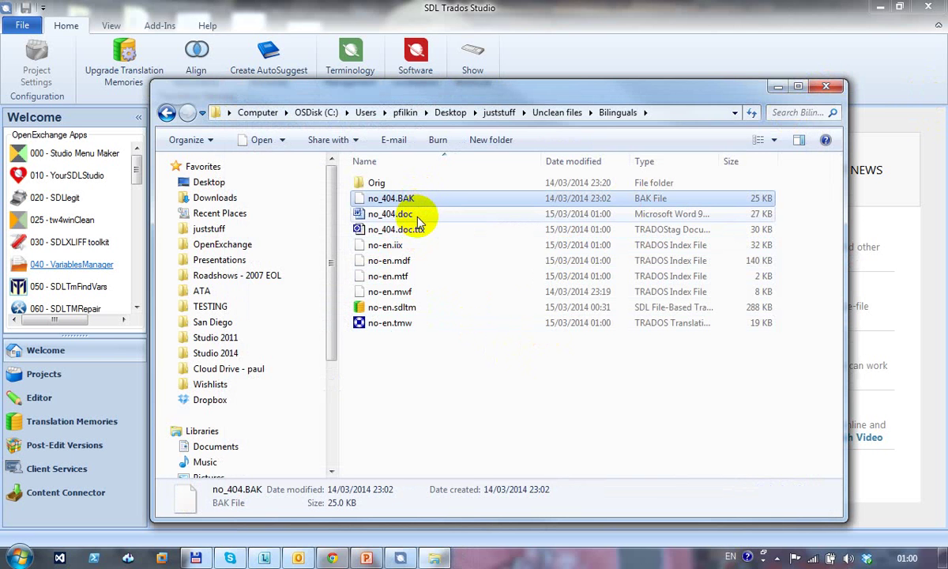
{"action": "left_click", "coordinate": [419, 216]}
{"action": "double_click", "coordinate": [419, 216]}
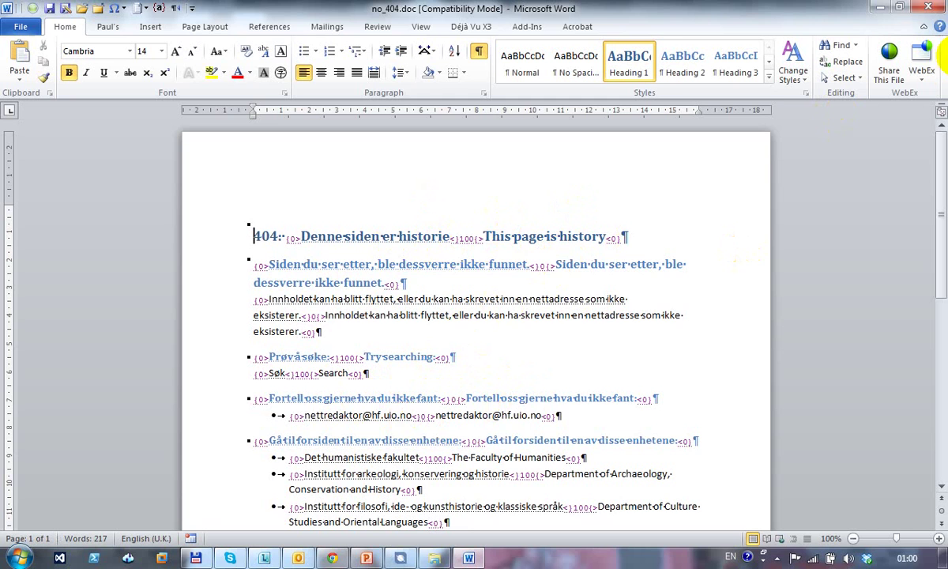
{"action": "left_click", "coordinate": [929, 7]}
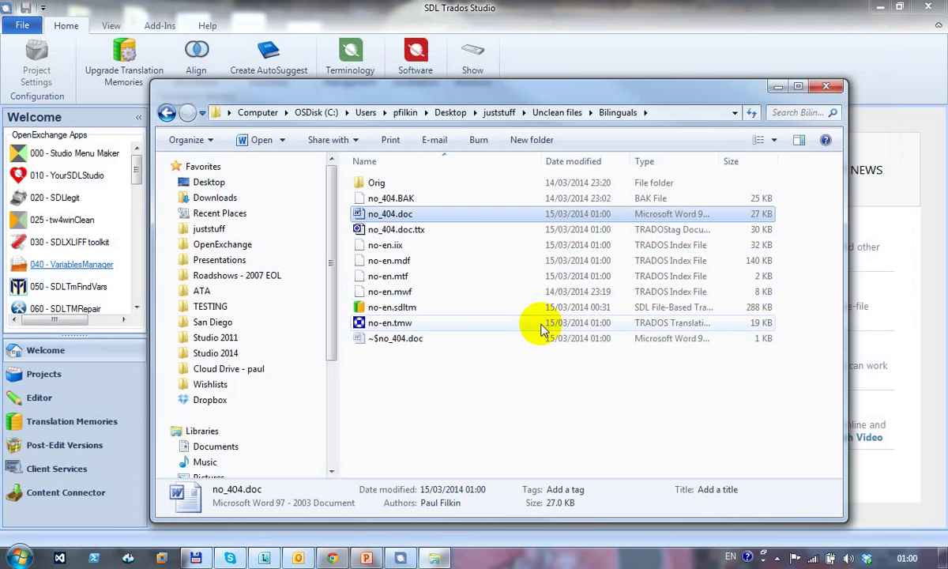
View no_404.doc.ttx in TagEditor without starting Translator's Workbench, and close it when done
{"action": "left_click", "coordinate": [471, 238]}
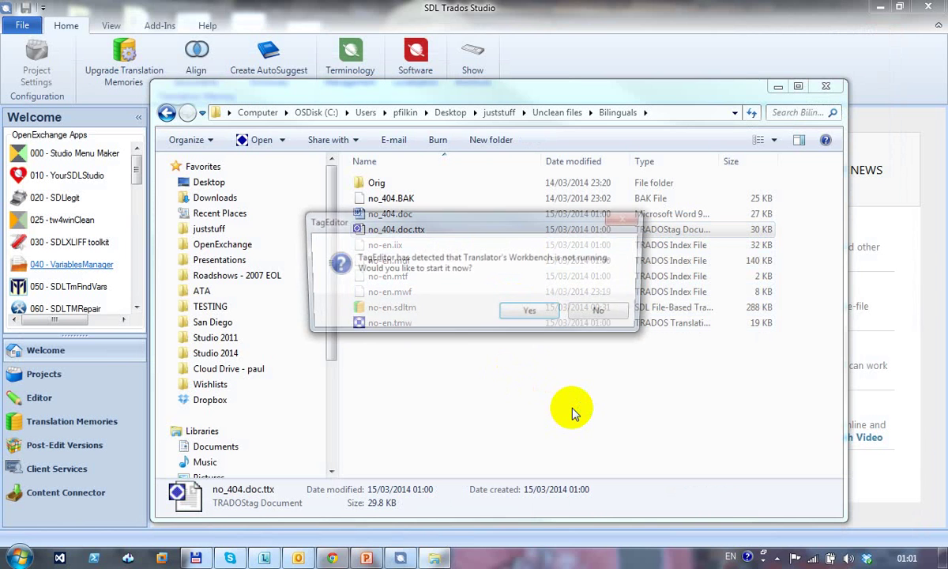
{"action": "left_click", "coordinate": [612, 312]}
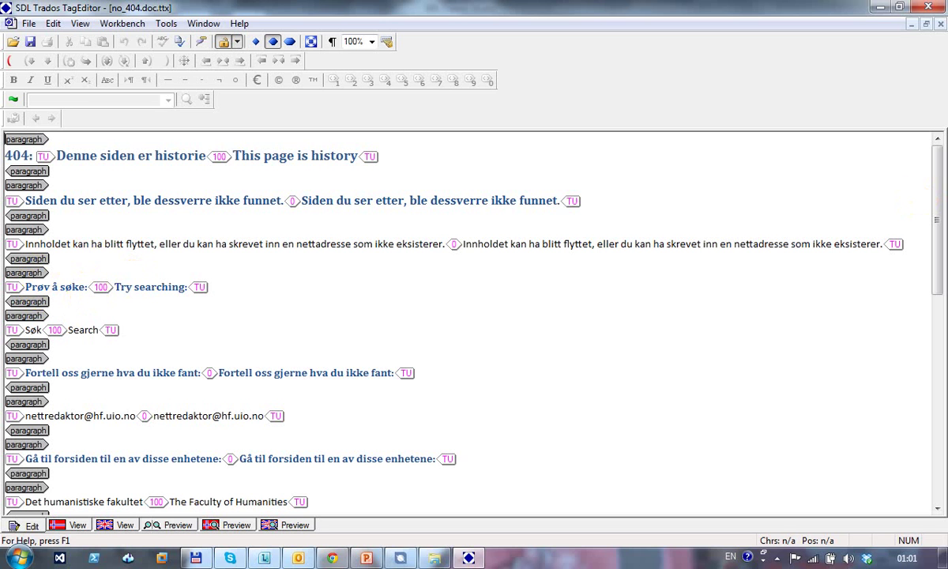
{"action": "left_click", "coordinate": [937, 8]}
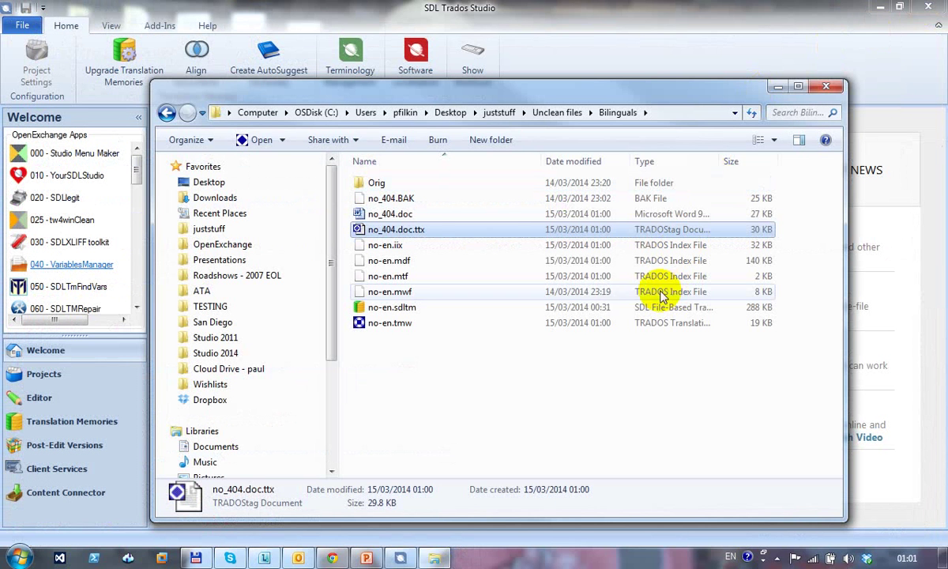
Locate the bilingual no_404.doc, no_404.doc.ttx and the no-en.sdltm memory in the Bilinguals folder
{"action": "left_click", "coordinate": [430, 218]}
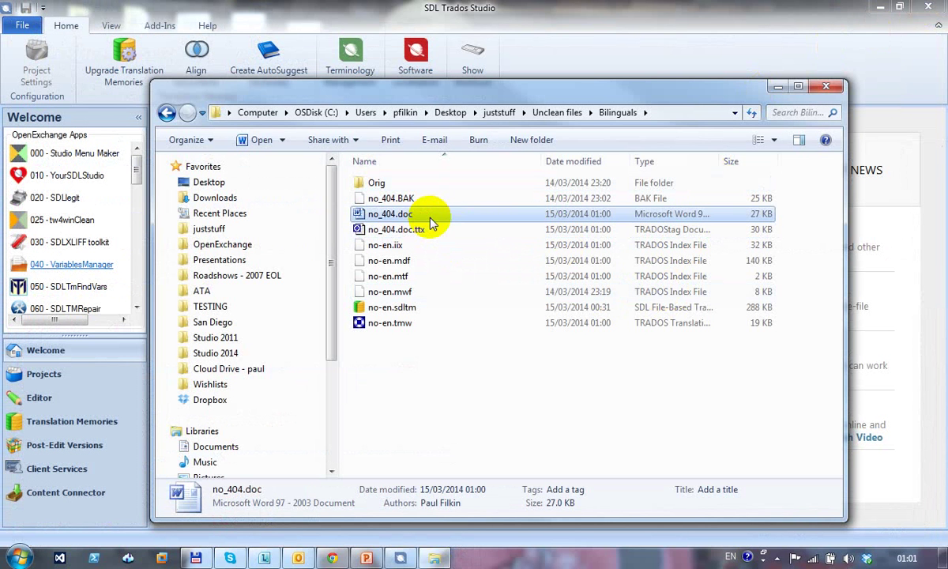
{"action": "left_click", "coordinate": [440, 230]}
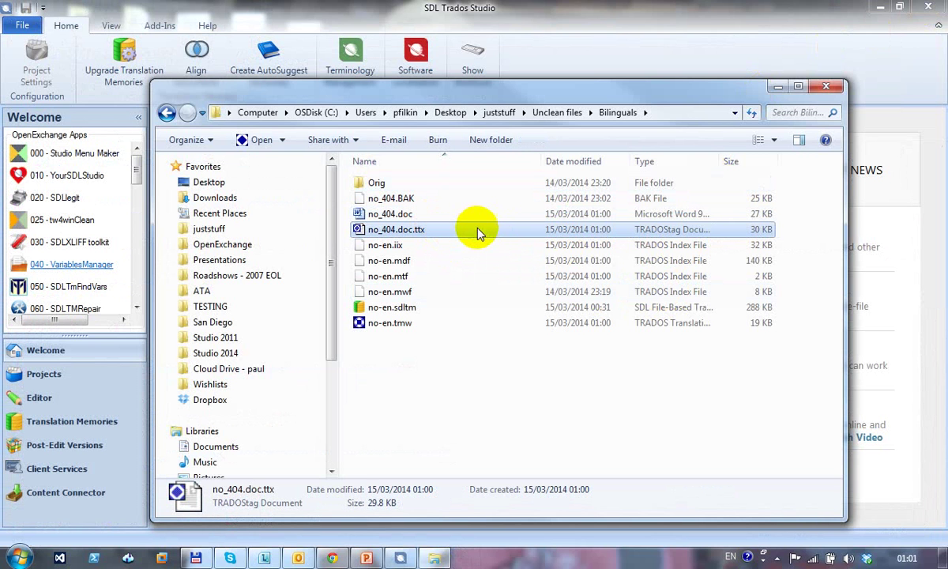
{"action": "left_click", "coordinate": [416, 313]}
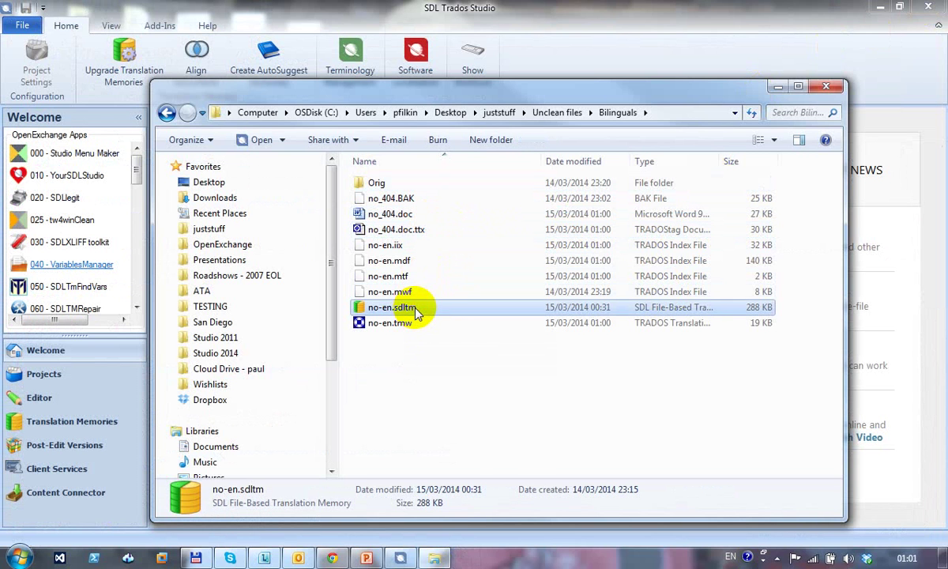
Start a new project in SDL Trados Studio from the Default template and name it "Unclean project"
{"action": "left_click", "coordinate": [522, 11]}
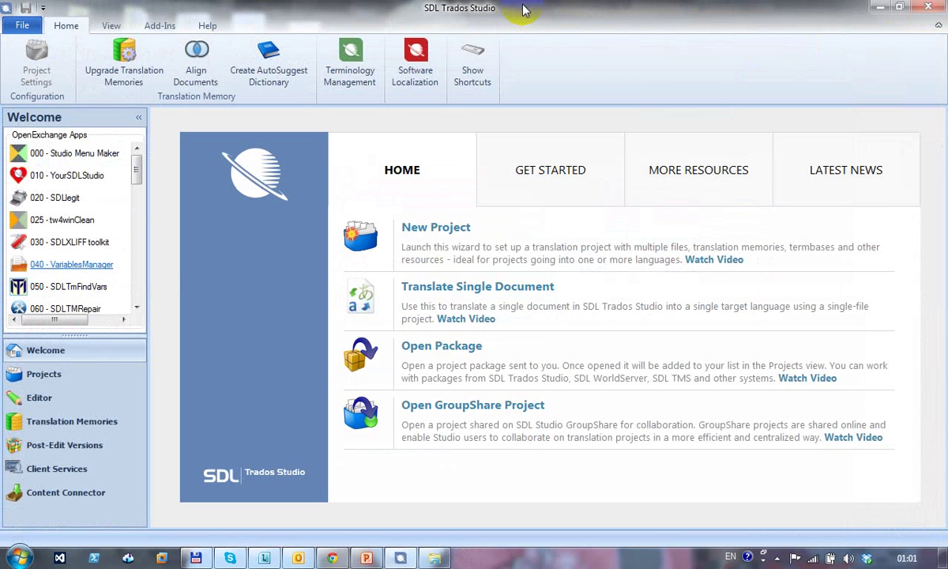
{"action": "left_click", "coordinate": [451, 229]}
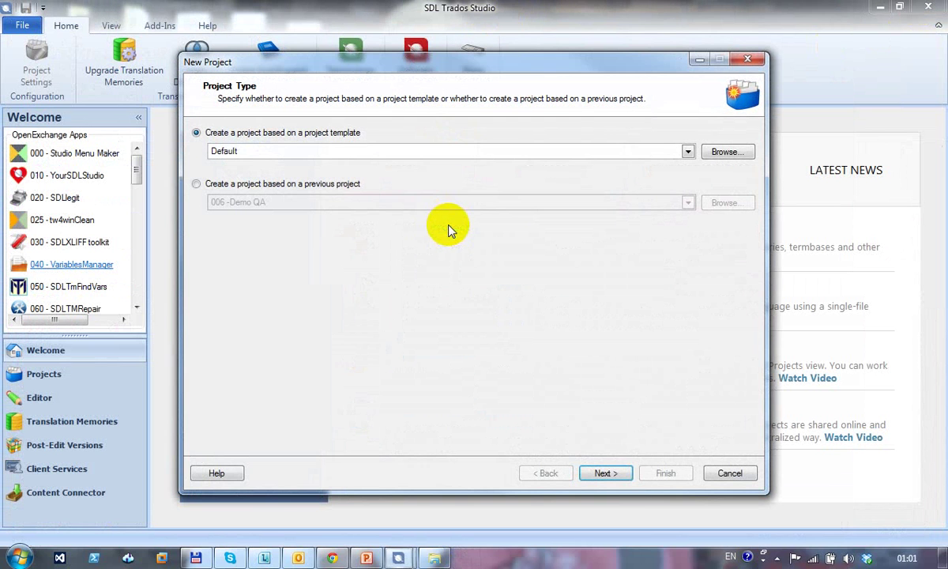
{"action": "left_click", "coordinate": [608, 473]}
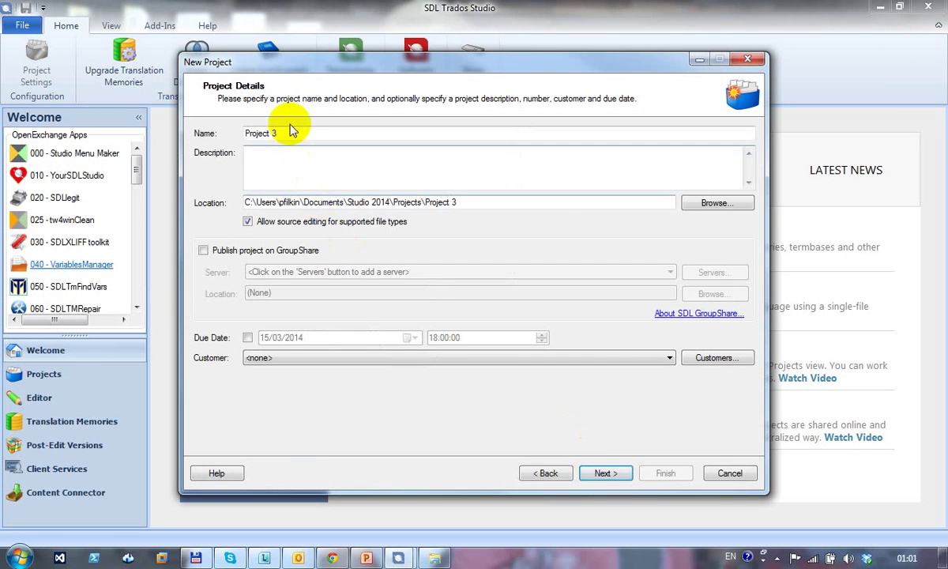
{"action": "left_click_drag", "start_coordinate": [297, 133], "coordinate": [200, 131]}
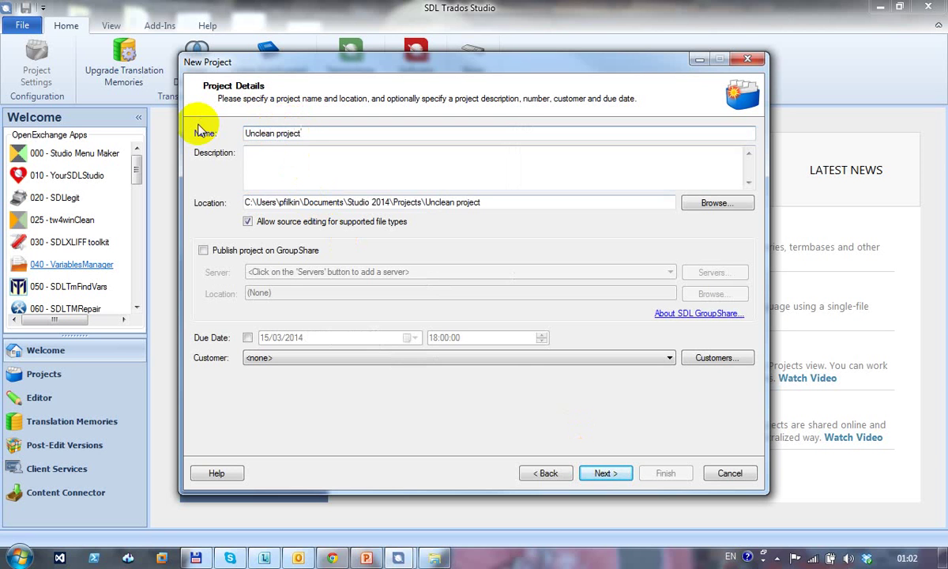
Keep Norwegian, Bokmål (Norway) to English (United Kingdom) as the project languages and add no_404.doc and no_404.doc.ttx from the Bilinguals folder
{"action": "left_click", "coordinate": [597, 479]}
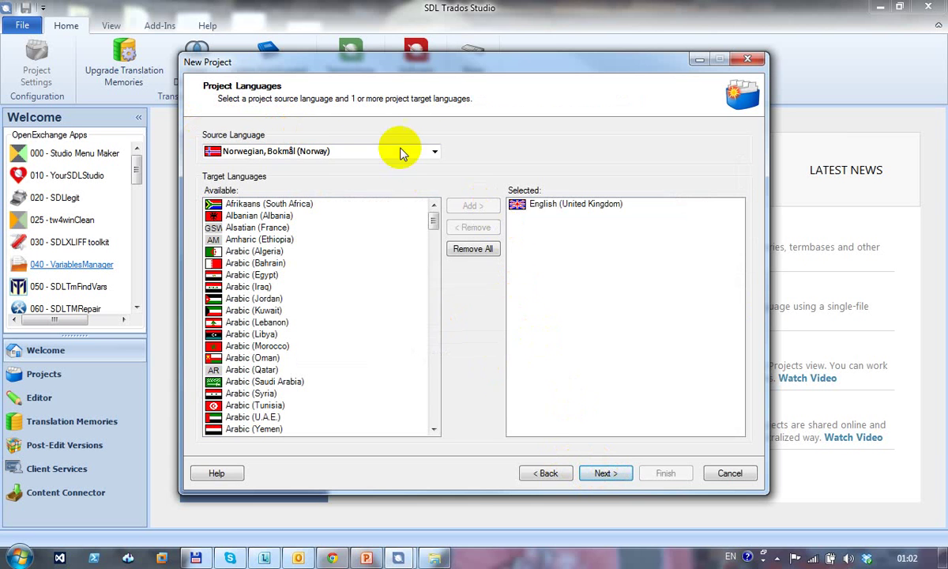
{"action": "left_click", "coordinate": [605, 473]}
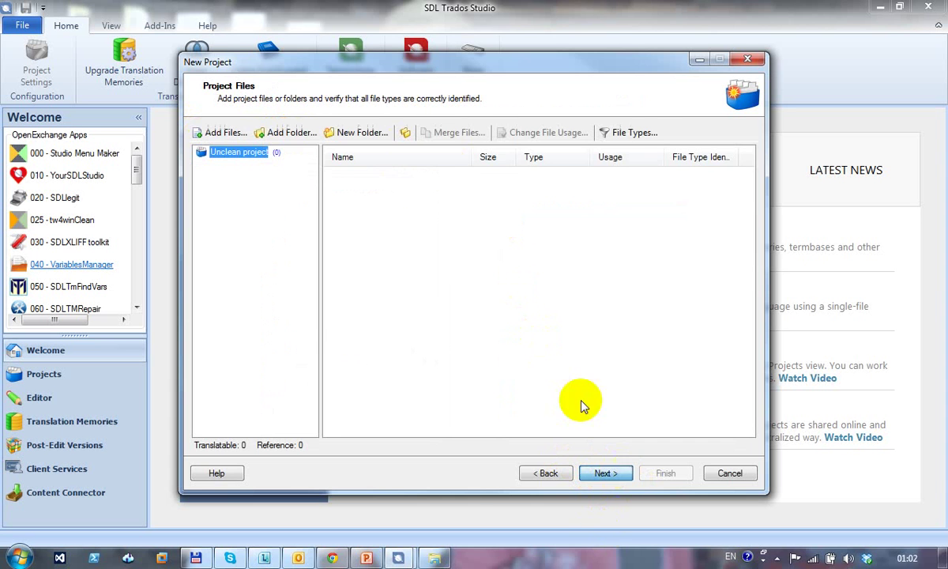
{"action": "left_click", "coordinate": [228, 133]}
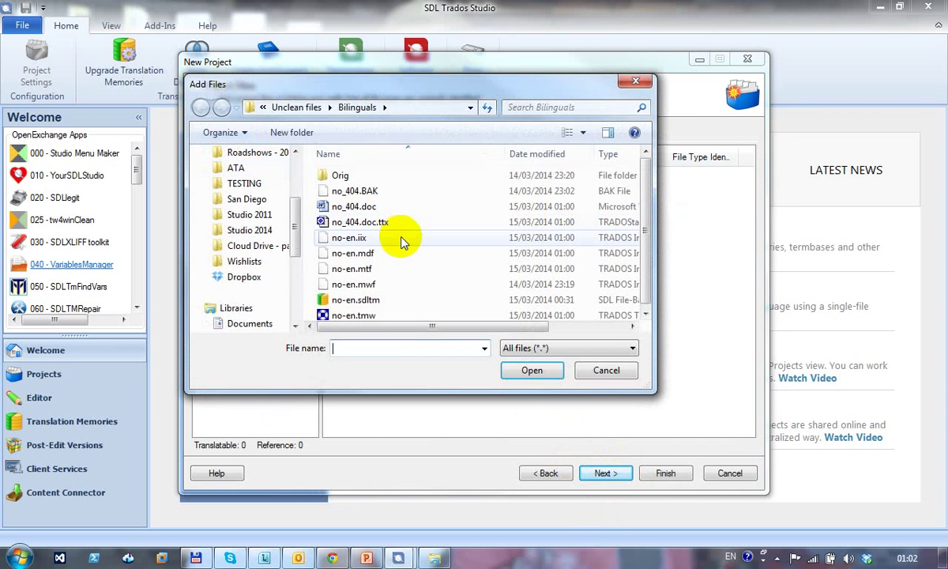
{"action": "left_click", "coordinate": [379, 208]}
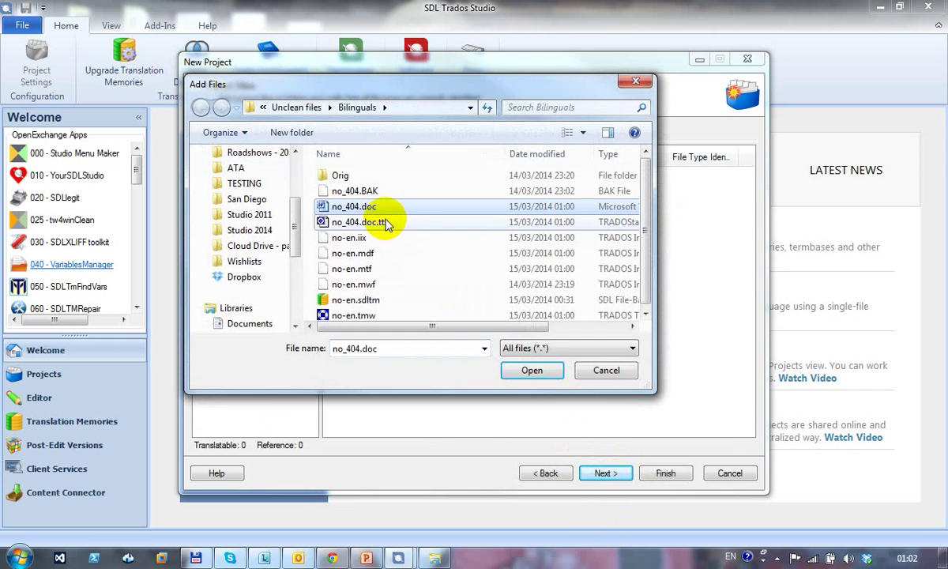
{"action": "left_click", "coordinate": [373, 222], "text": "ctrl"}
{"action": "left_click", "coordinate": [532, 371]}
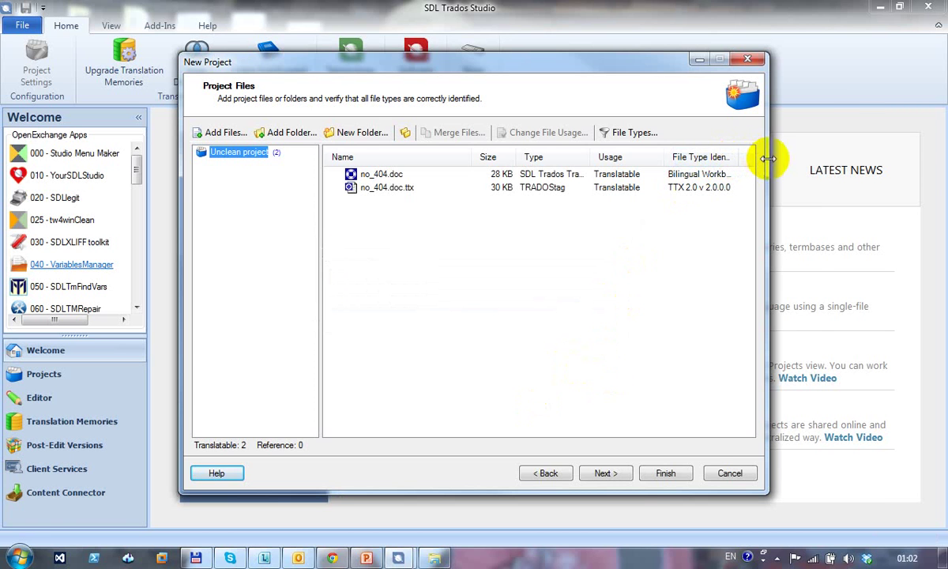
Widen the project wizard and the File Type Identifier column to check the file types of both added files
{"action": "left_click_drag", "start_coordinate": [768, 158], "coordinate": [810, 159]}
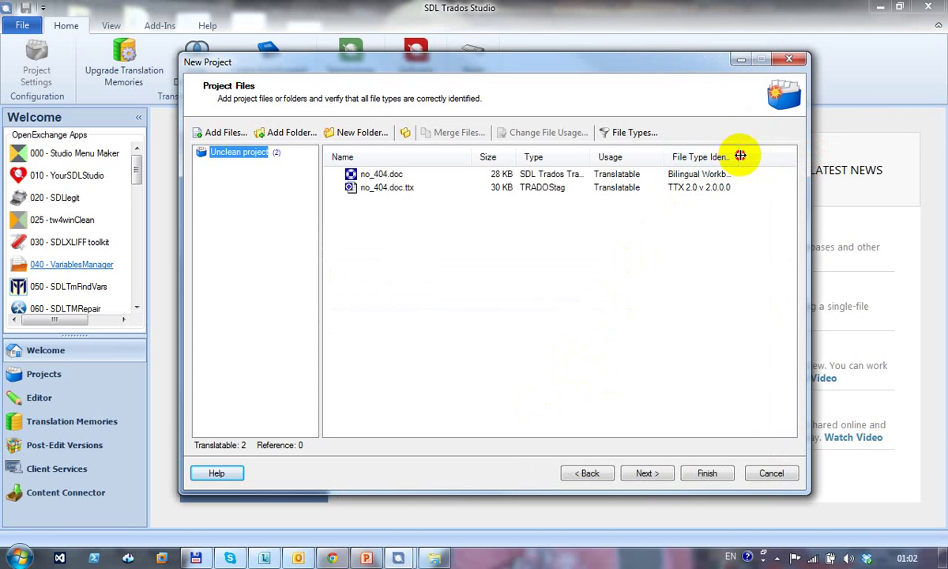
{"action": "left_click_drag", "start_coordinate": [740, 156], "coordinate": [778, 155]}
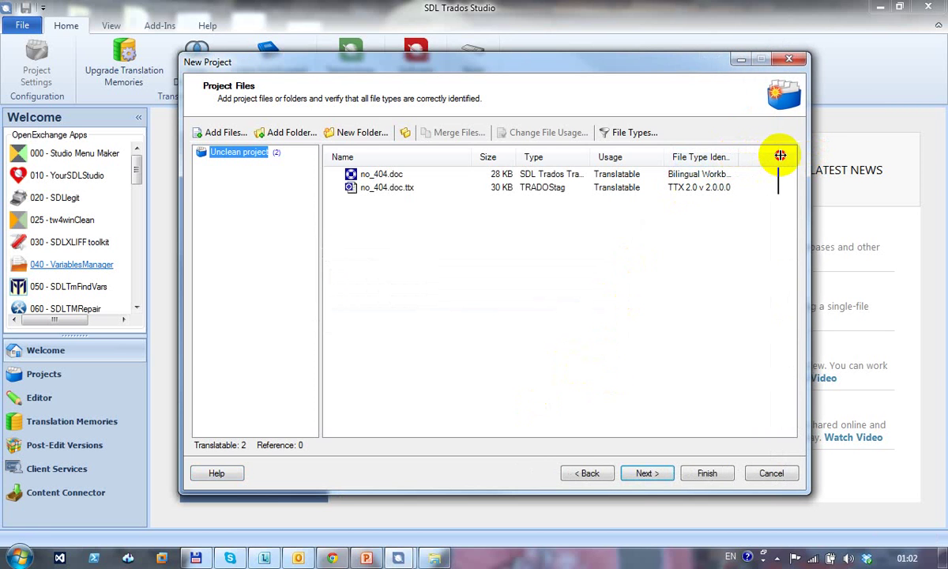
{"action": "left_click", "coordinate": [733, 175]}
{"action": "left_click", "coordinate": [719, 190]}
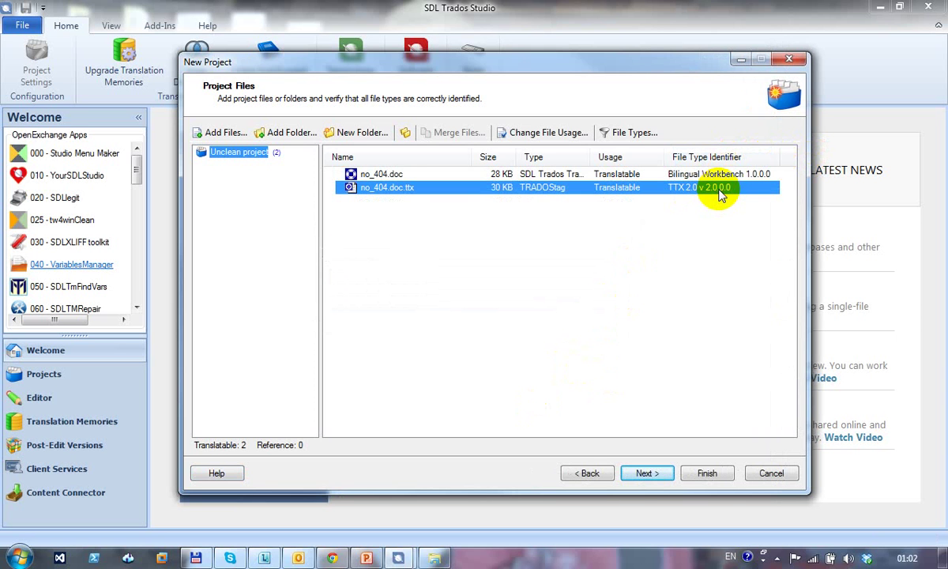
Disable the no-en.sdltm translation memory for all language pairs and finish creating the project without storing its settings for future use
{"action": "left_click", "coordinate": [646, 473]}
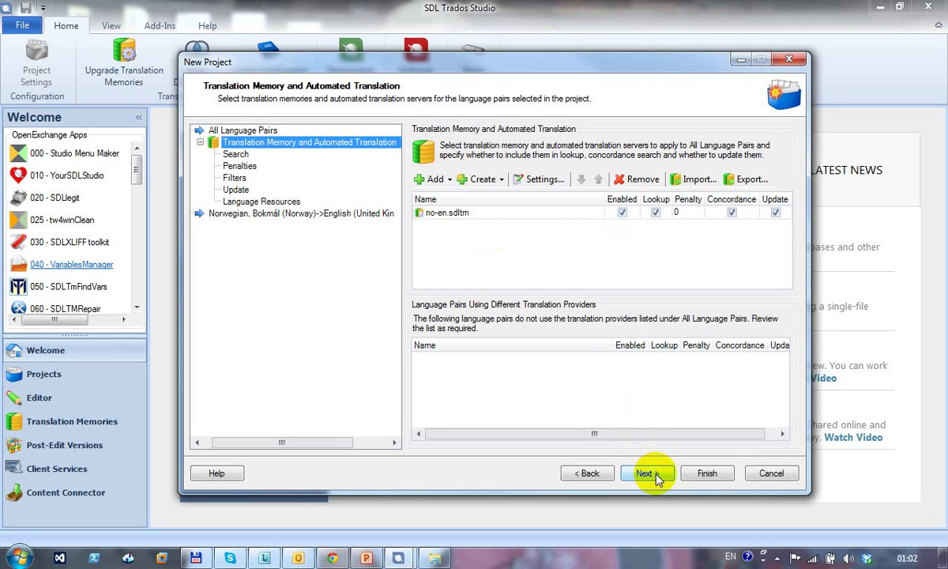
{"action": "left_click", "coordinate": [623, 213]}
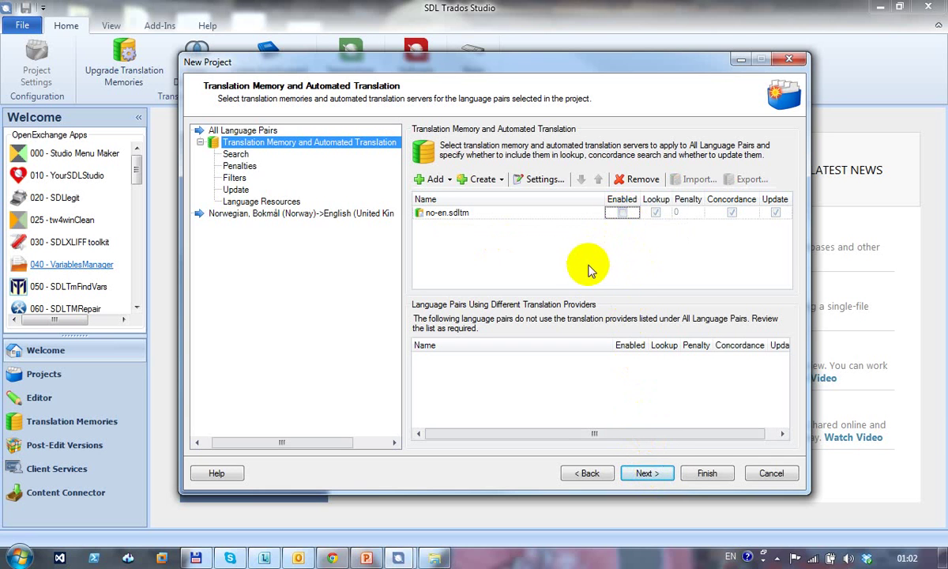
{"action": "left_click", "coordinate": [707, 472]}
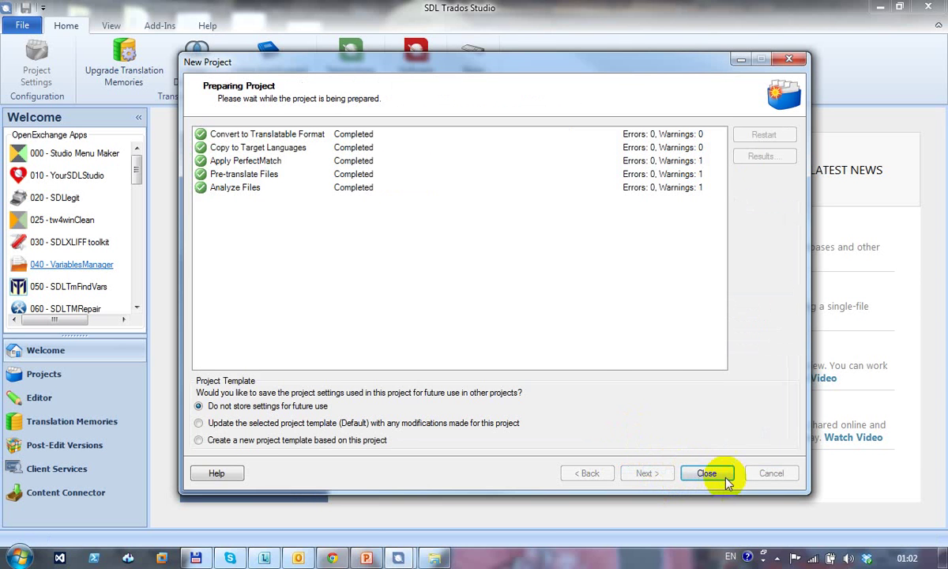
{"action": "left_click", "coordinate": [723, 476]}
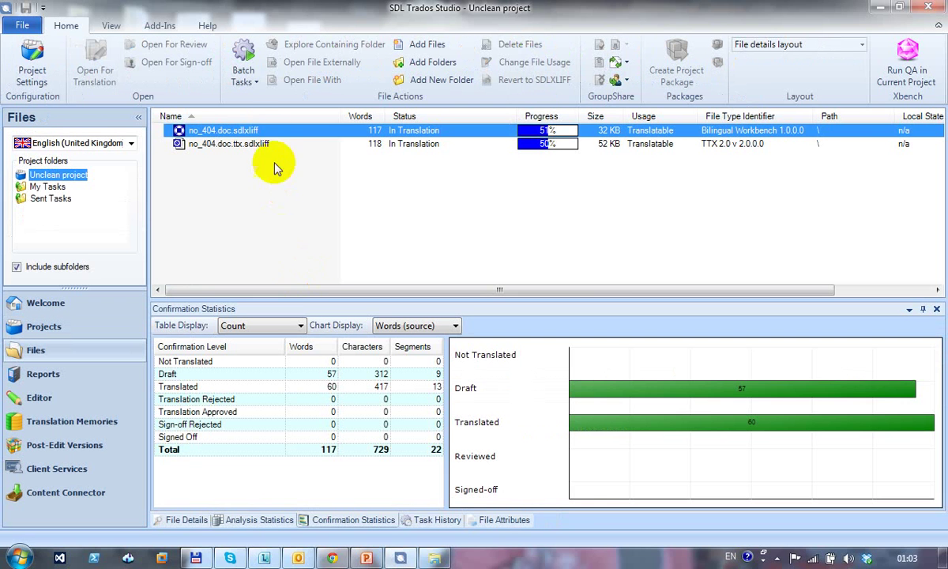
Select no_404.doc.sdlxliff and no_404.doc.ttx.sdlxliff, check their combined confirmation statistics, and open both together for translation
{"action": "left_click", "coordinate": [263, 149], "text": "ctrl"}
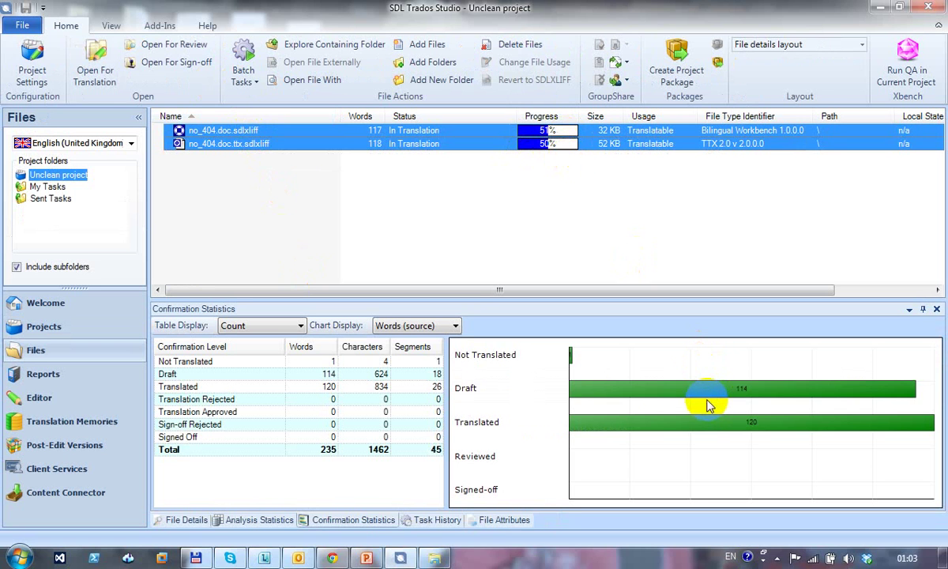
{"action": "mouse_move", "coordinate": [659, 387]}
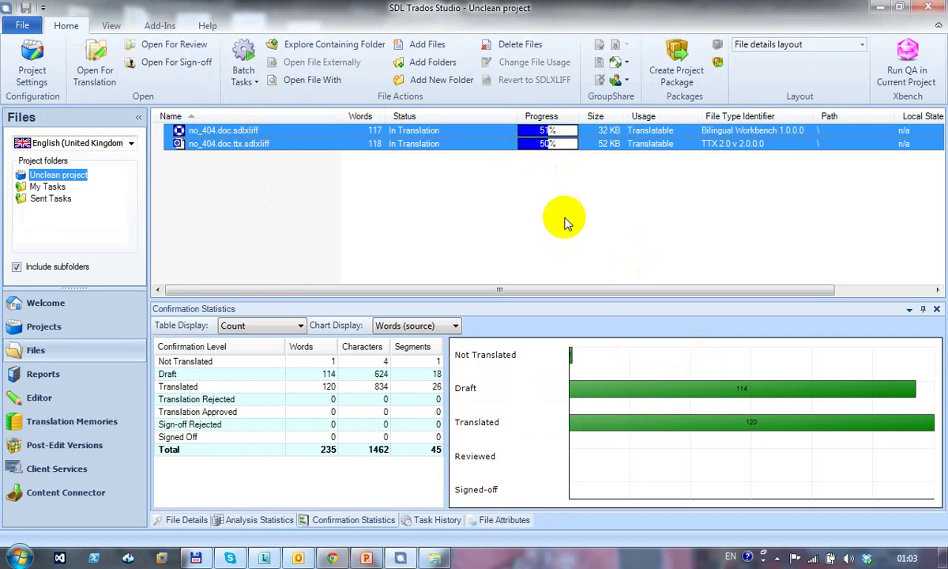
{"action": "left_click", "coordinate": [88, 64]}
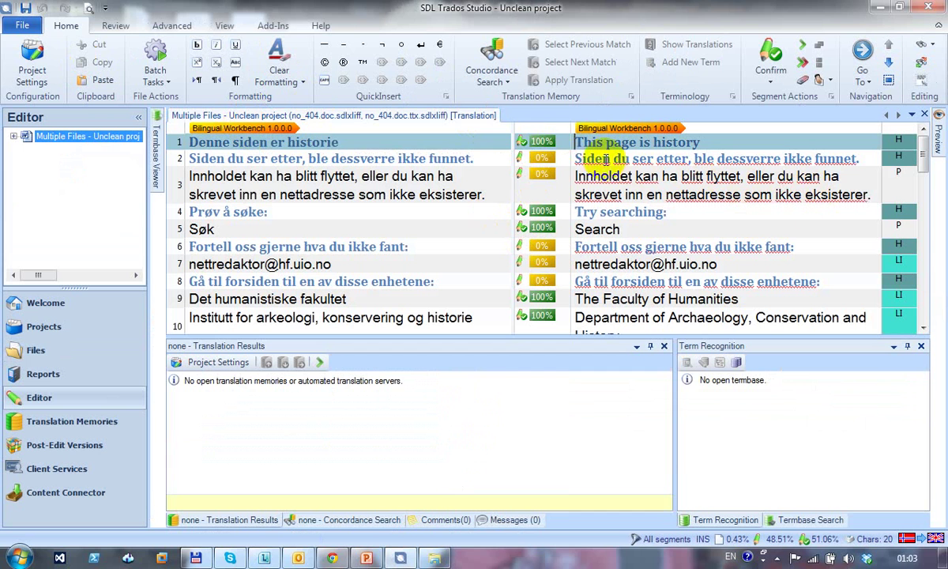
Examine the segment statuses and match values in the bilingual DOC and TTX parts of the merged files
{"action": "mouse_move", "coordinate": [544, 140]}
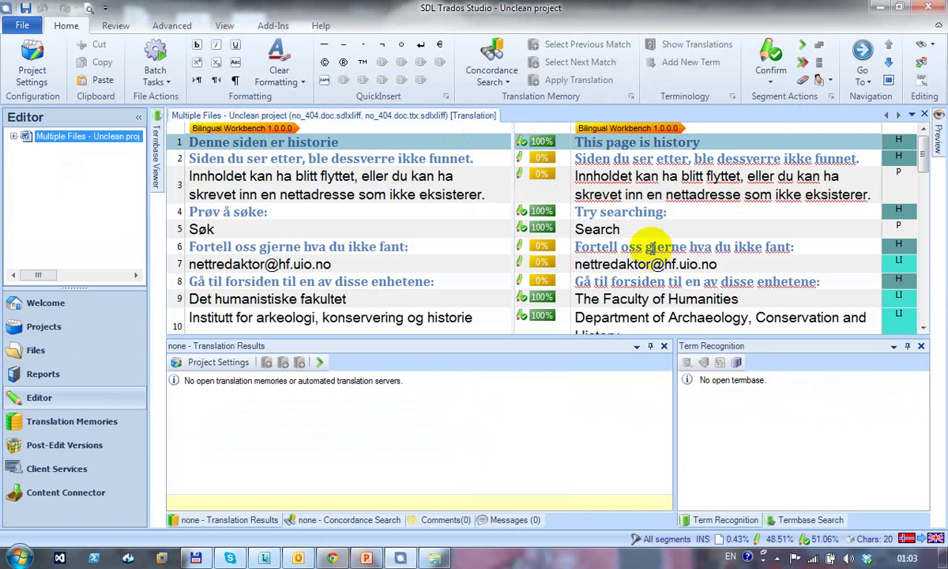
{"action": "scroll", "coordinate": [653, 248], "scroll_direction": "down", "scroll_amount": 8}
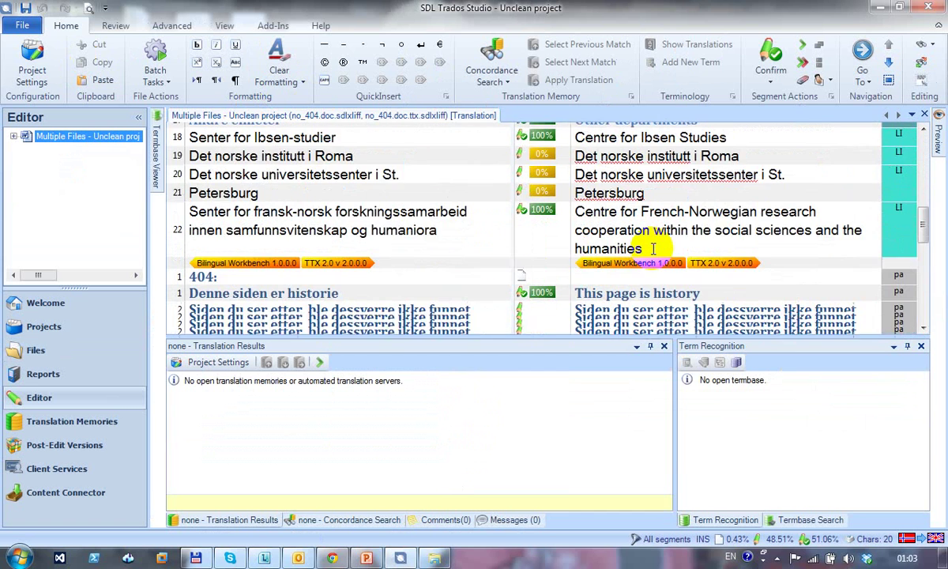
{"action": "scroll", "coordinate": [599, 299], "scroll_direction": "down", "scroll_amount": 3}
{"action": "scroll", "coordinate": [592, 213], "scroll_direction": "down", "scroll_amount": 2}
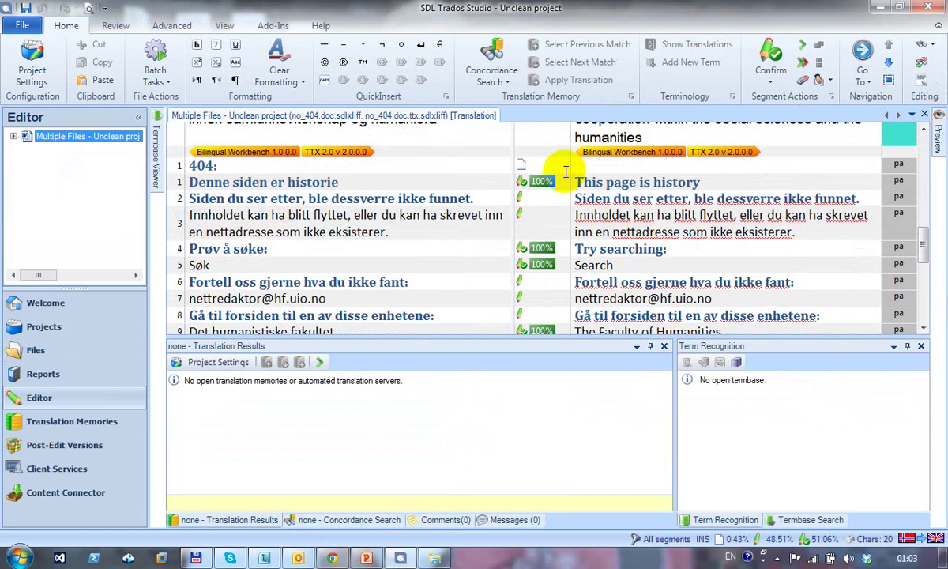
{"action": "mouse_move", "coordinate": [534, 207]}
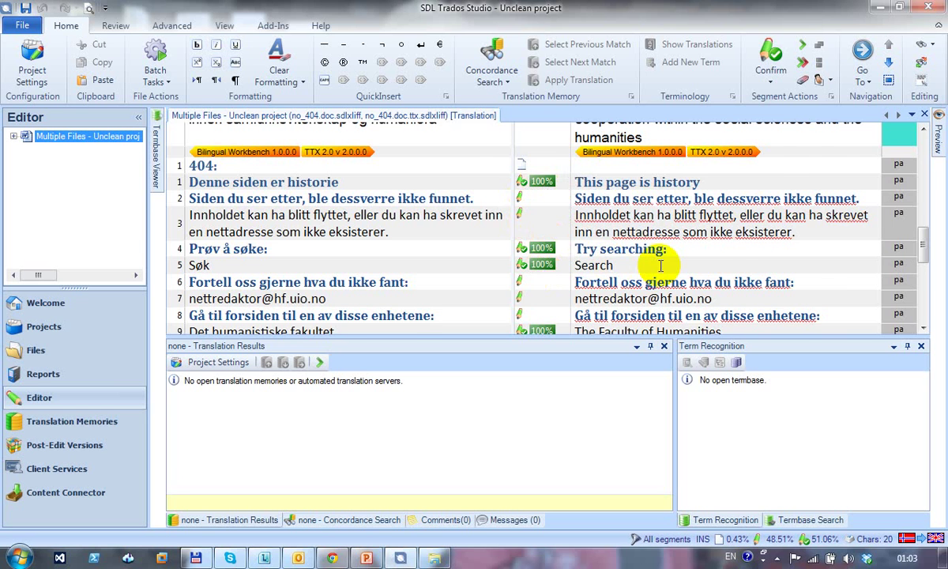
{"action": "scroll", "coordinate": [661, 266], "scroll_direction": "down", "scroll_amount": 3}
{"action": "scroll", "coordinate": [661, 266], "scroll_direction": "up", "scroll_amount": 5}
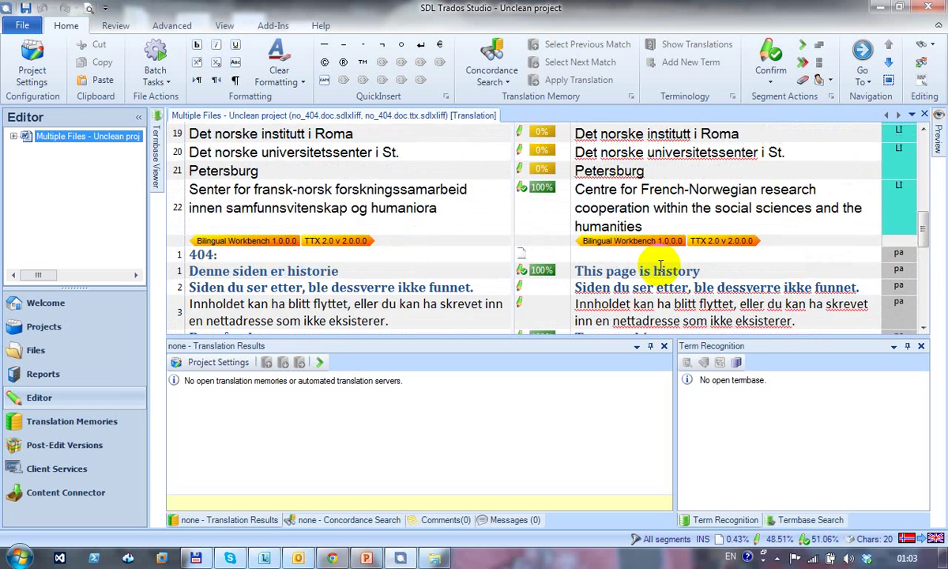
{"action": "scroll", "coordinate": [660, 267], "scroll_direction": "up", "scroll_amount": 2}
Set up a Pre-translate Files batch task with "Always overwrite existing translation" and a minimum match value of 98
{"action": "left_click", "coordinate": [164, 83]}
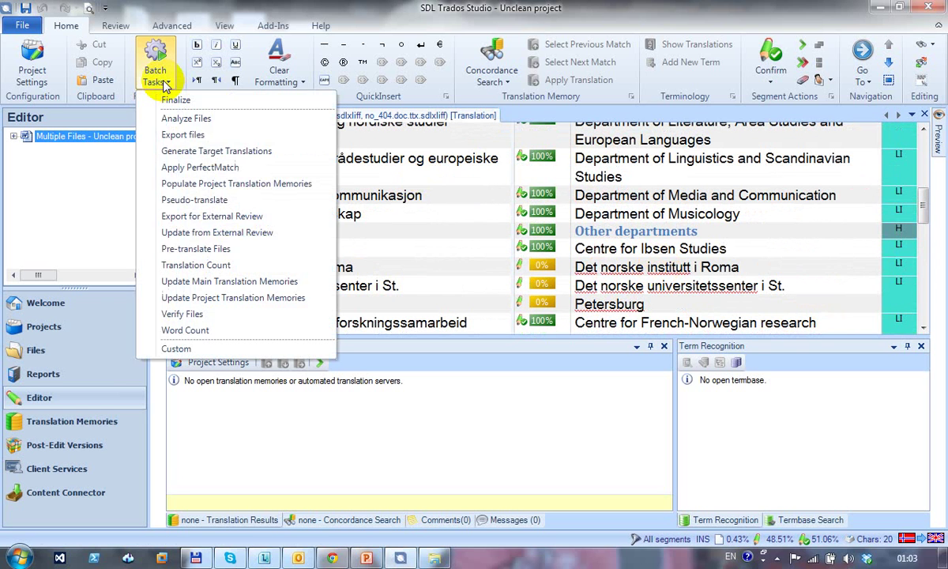
{"action": "left_click", "coordinate": [210, 248]}
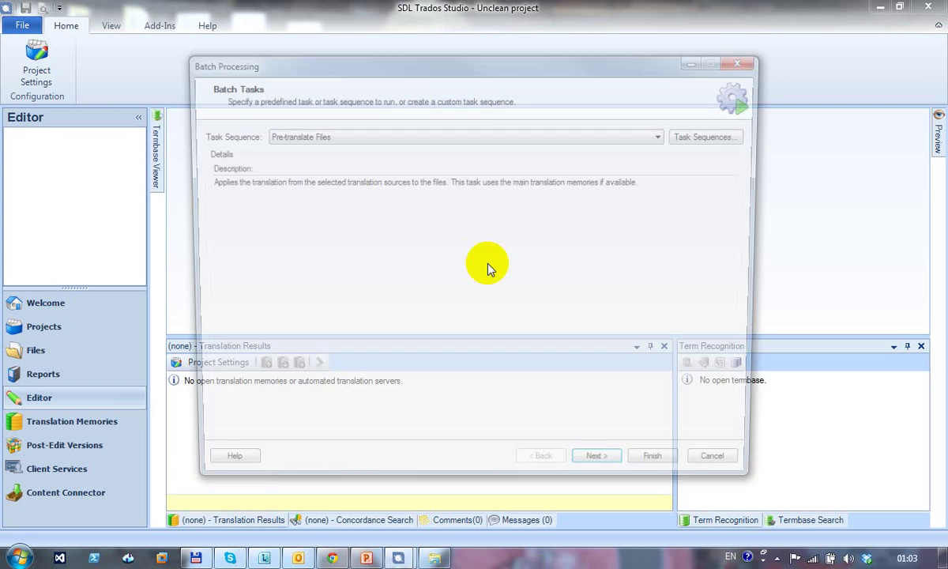
{"action": "left_click", "coordinate": [606, 472]}
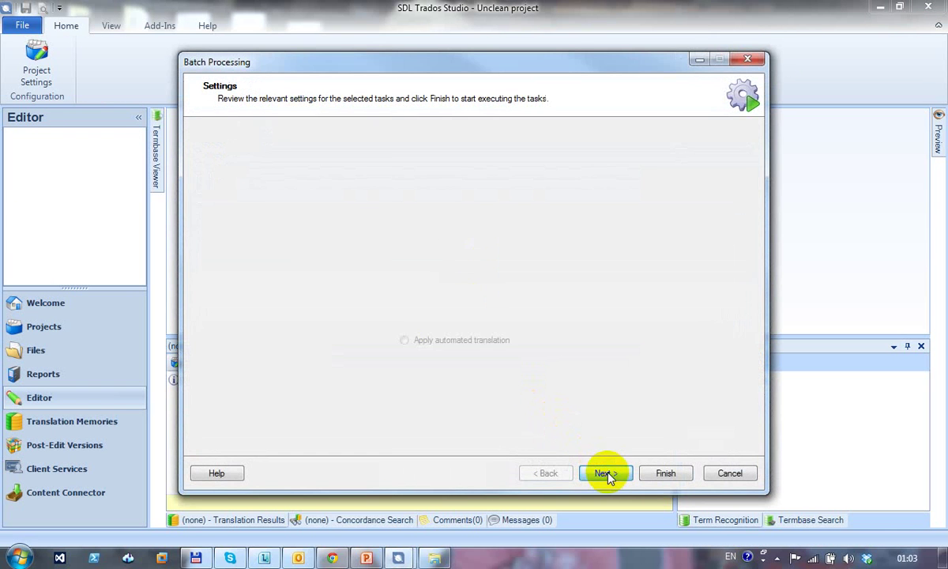
{"action": "left_click", "coordinate": [499, 183]}
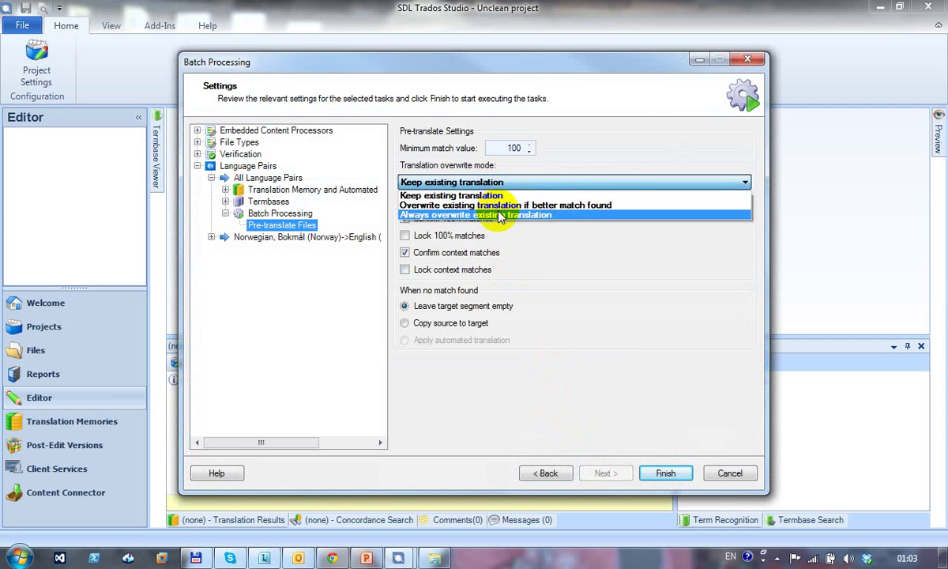
{"action": "left_click", "coordinate": [500, 215]}
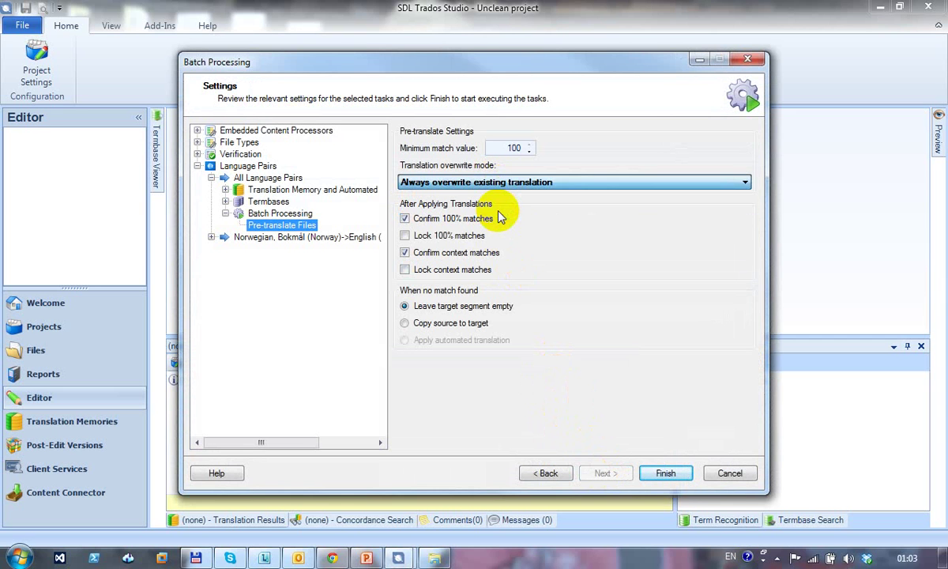
{"action": "left_click", "coordinate": [529, 153]}
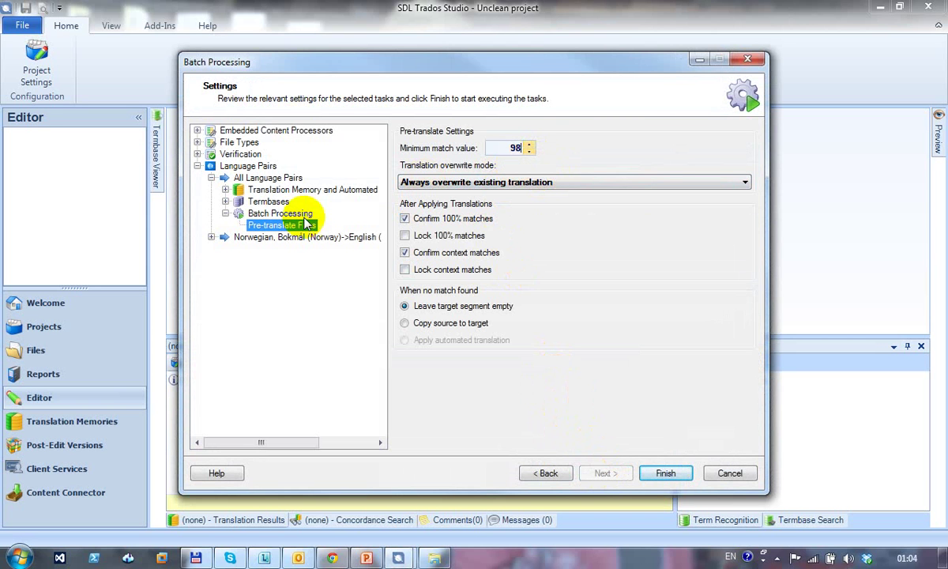
Enable the no-en.sdltm memory for all language pairs and set the alignment penalty to 0
{"action": "left_click", "coordinate": [294, 191]}
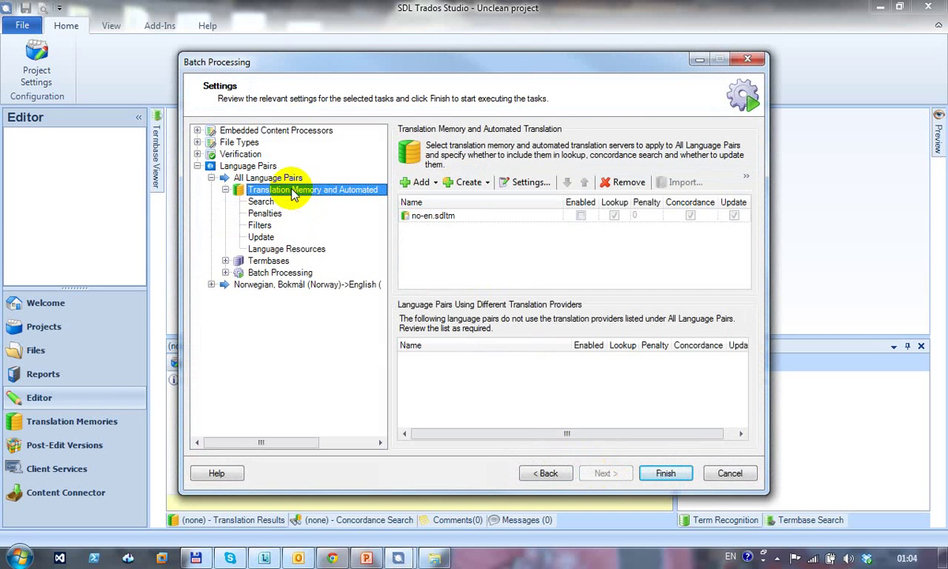
{"action": "left_click", "coordinate": [581, 216]}
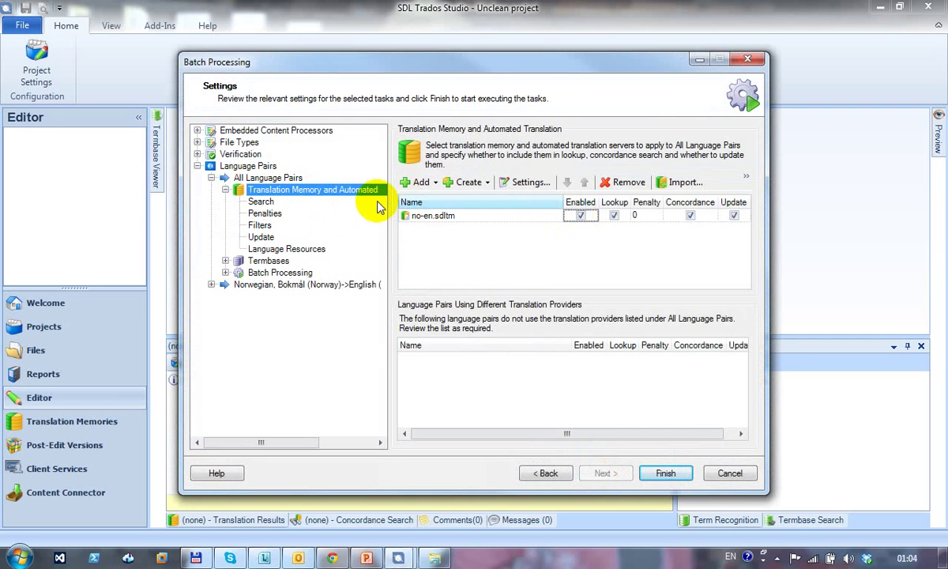
{"action": "left_click", "coordinate": [263, 215]}
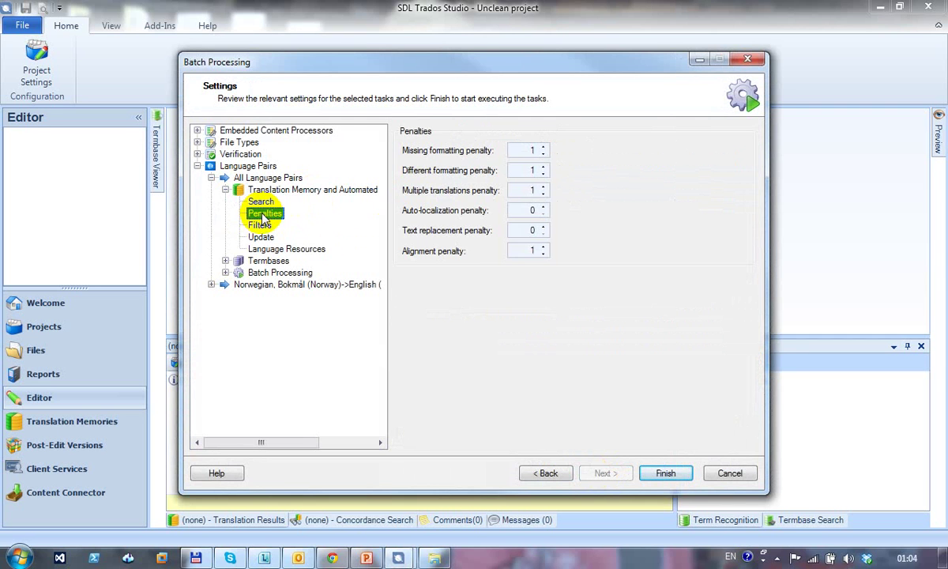
{"action": "double_click", "coordinate": [534, 252]}
{"action": "type", "text": "0"}
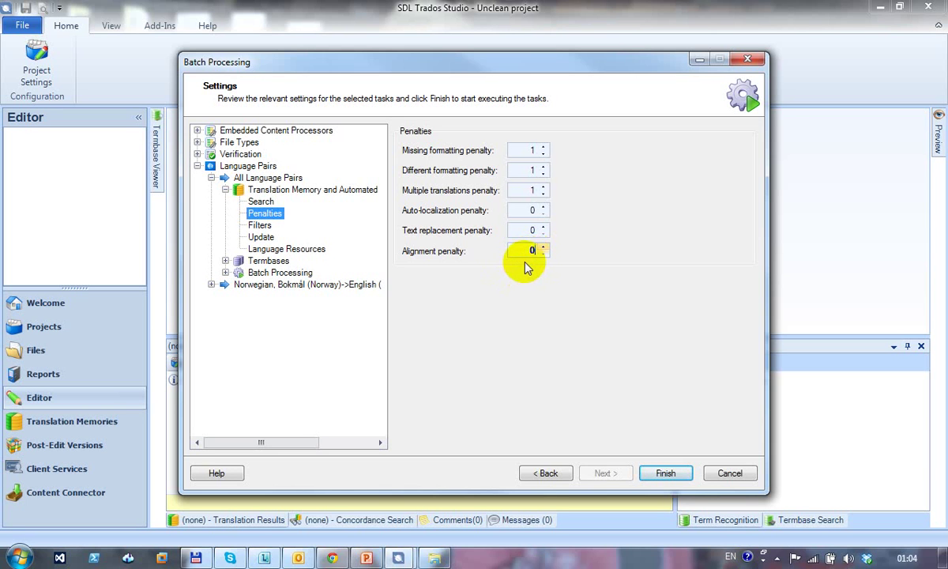
Run the pre-translation, reopen both files in the editor, and look through the pre-translated segments
{"action": "left_click", "coordinate": [668, 474]}
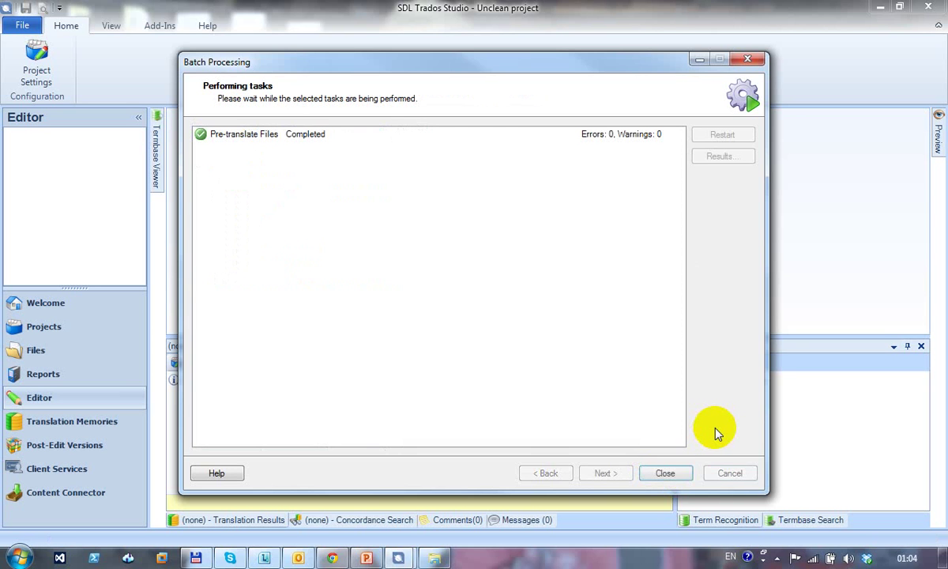
{"action": "left_click", "coordinate": [670, 474]}
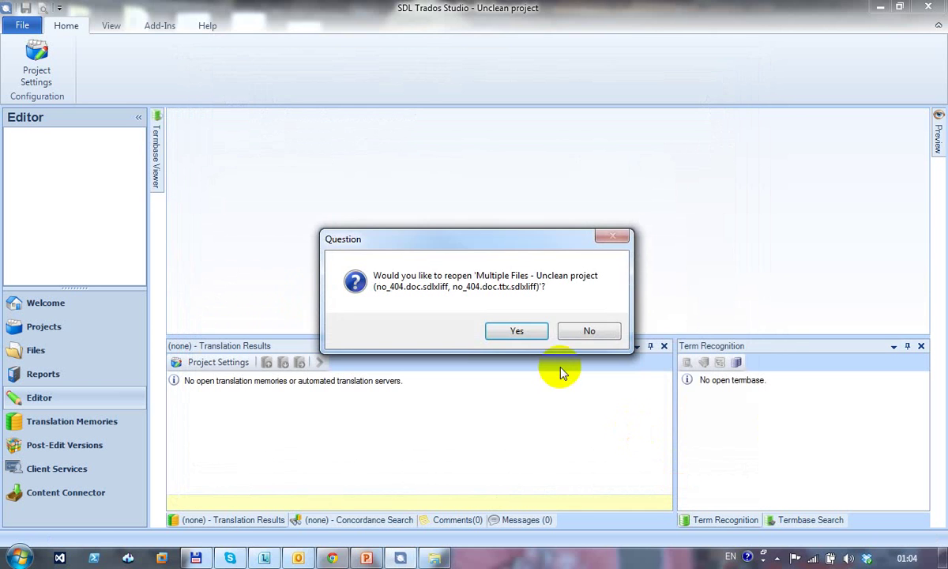
{"action": "left_click", "coordinate": [535, 333]}
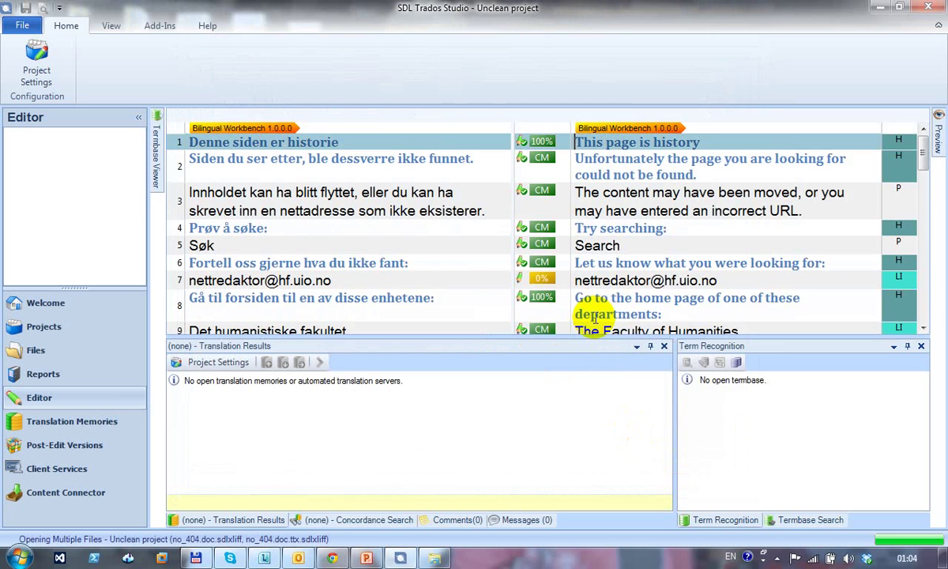
{"action": "scroll", "coordinate": [647, 207], "scroll_direction": "down", "scroll_amount": 1}
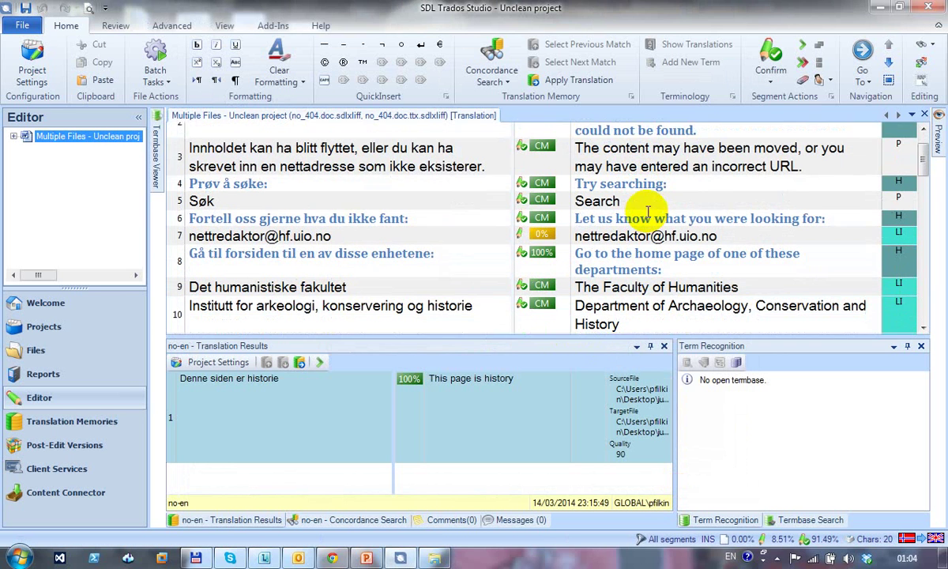
{"action": "scroll", "coordinate": [647, 207], "scroll_direction": "down", "scroll_amount": 5}
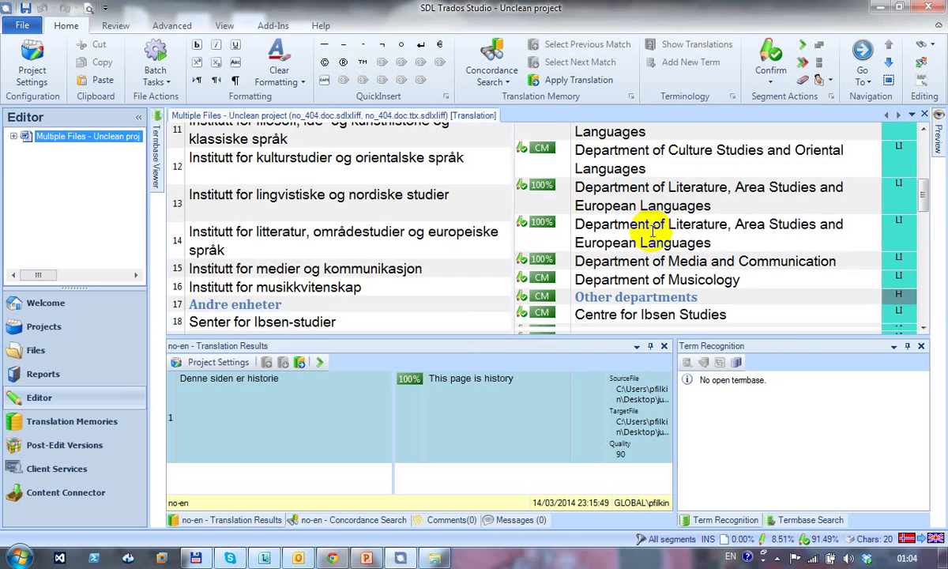
Look through the remaining pre-translated segments of the merged DOC and TTX files and close the merged view
{"action": "scroll", "coordinate": [652, 230], "scroll_direction": "down", "scroll_amount": 6}
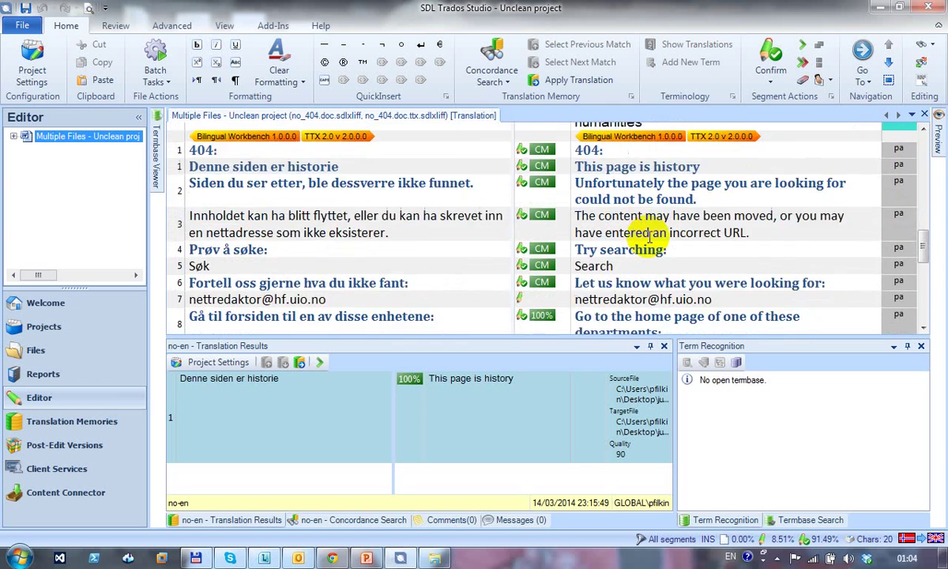
{"action": "scroll", "coordinate": [650, 233], "scroll_direction": "down", "scroll_amount": 7}
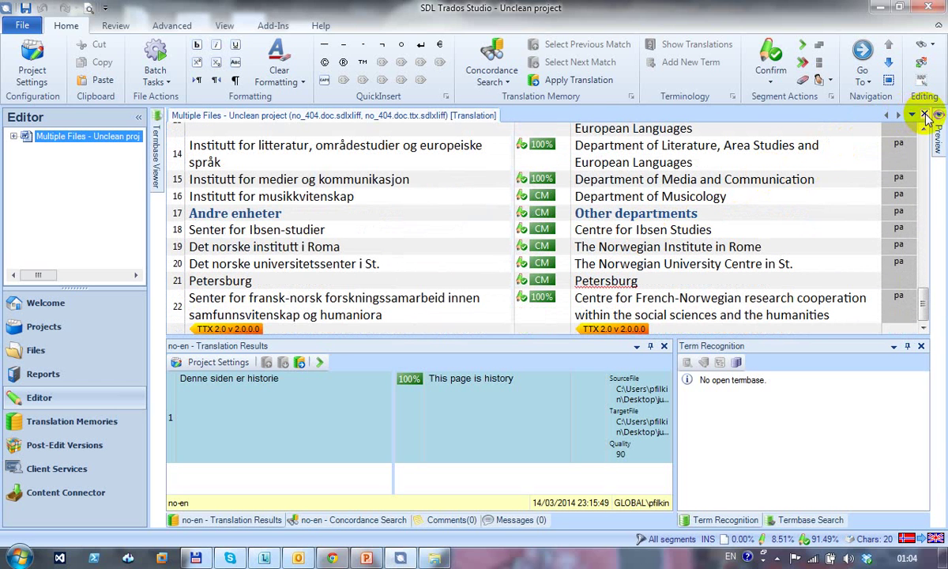
{"action": "left_click", "coordinate": [926, 117]}
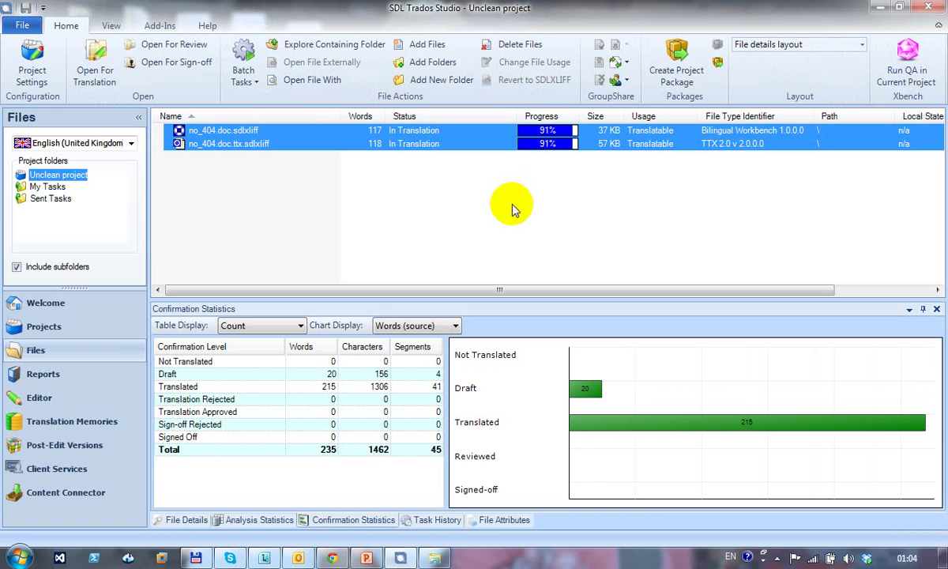
Open no_404.doc.ttx.sdlxliff on its own, confirm draft segments 7 and 11, and save the changes when closing it
{"action": "left_click", "coordinate": [398, 144]}
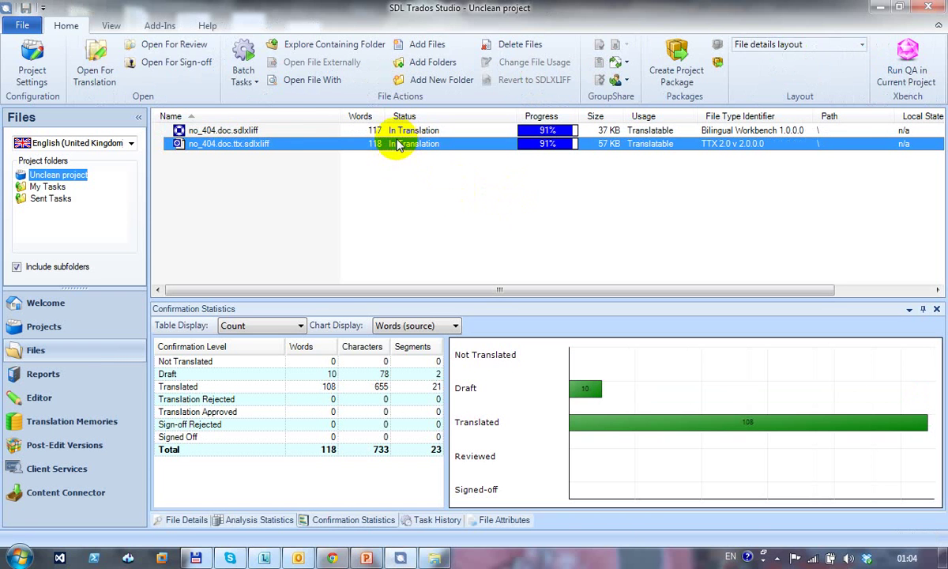
{"action": "double_click", "coordinate": [250, 149]}
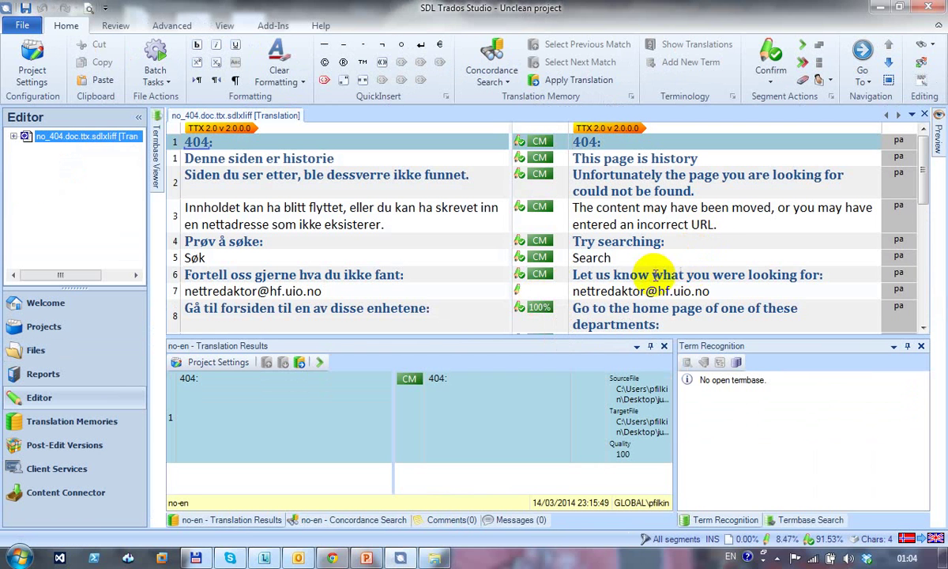
{"action": "left_click", "coordinate": [735, 294]}
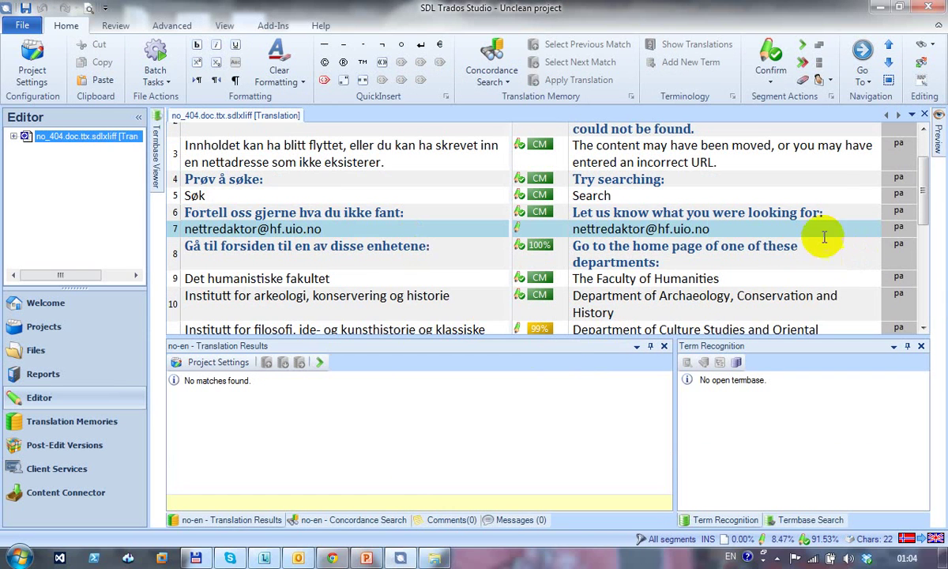
{"action": "scroll", "coordinate": [752, 235], "scroll_direction": "down", "scroll_amount": 6}
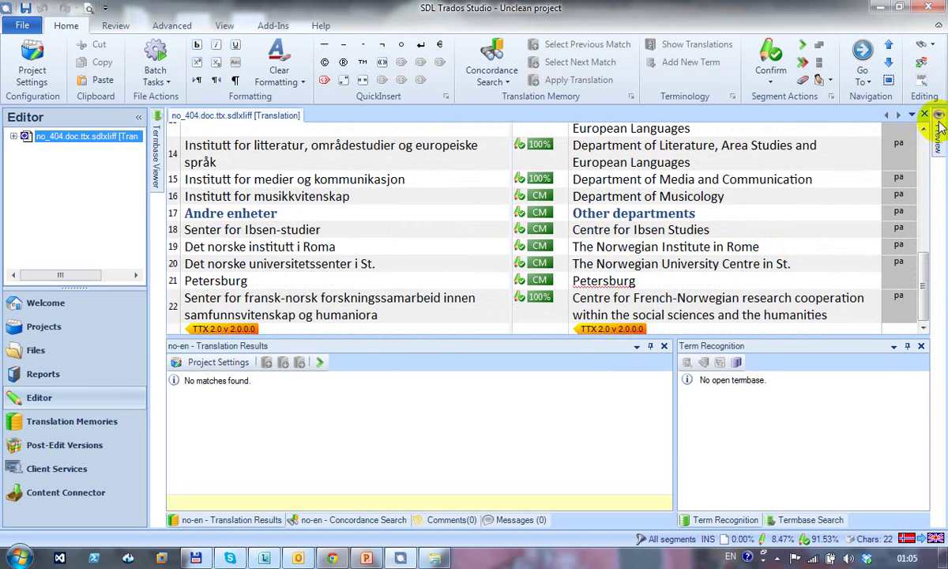
{"action": "scroll", "coordinate": [676, 184], "scroll_direction": "up", "scroll_amount": 6}
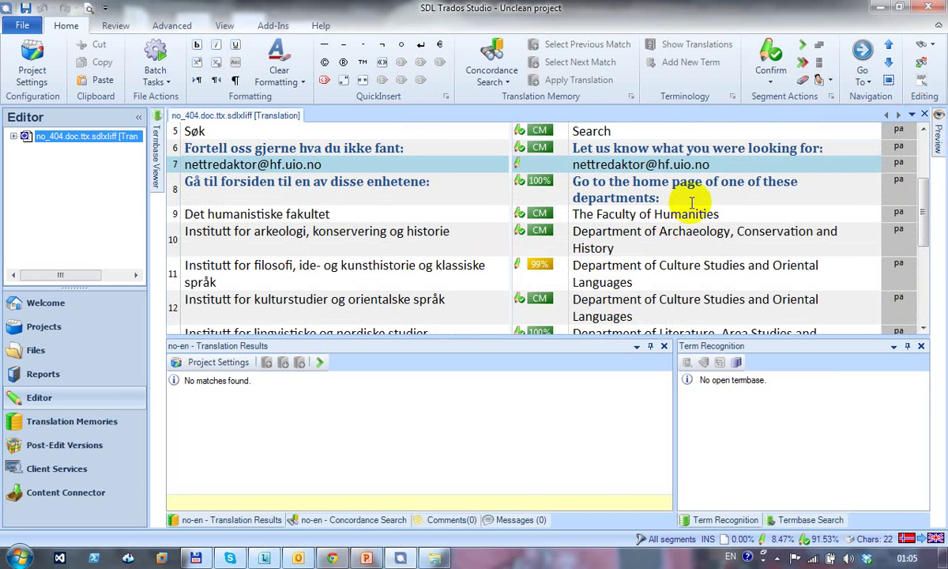
{"action": "key", "text": "ctrl+Return"}
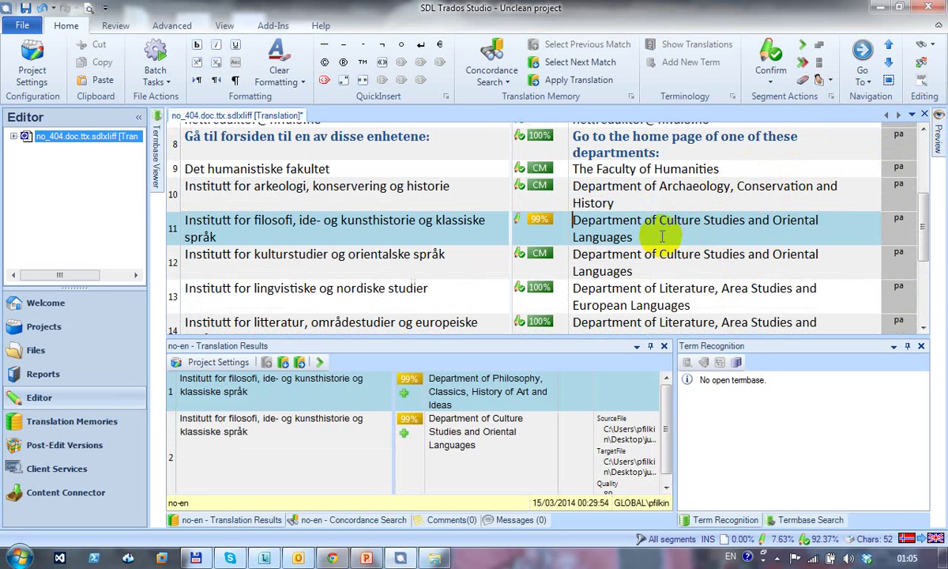
{"action": "key", "text": "ctrl+Return"}
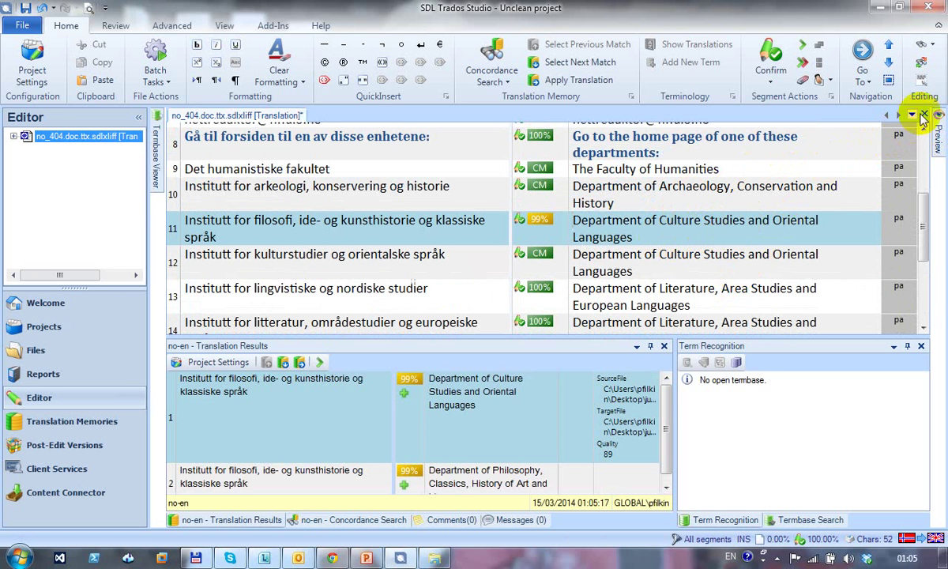
{"action": "left_click", "coordinate": [925, 115]}
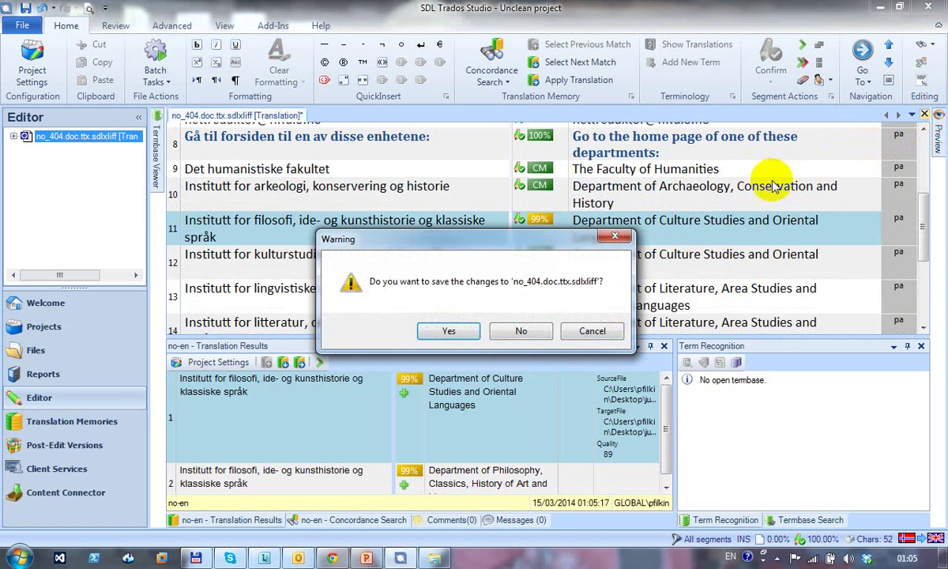
{"action": "left_click", "coordinate": [445, 333]}
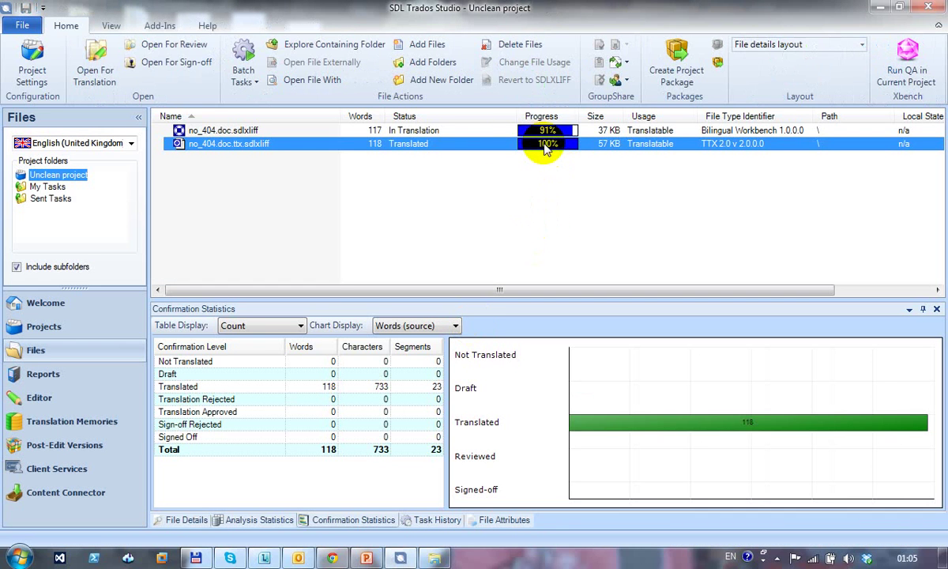
Reopen no_404.doc.ttx.sdlxliff and start saving its target with the TRADOStag Document file type
{"action": "left_click", "coordinate": [380, 131]}
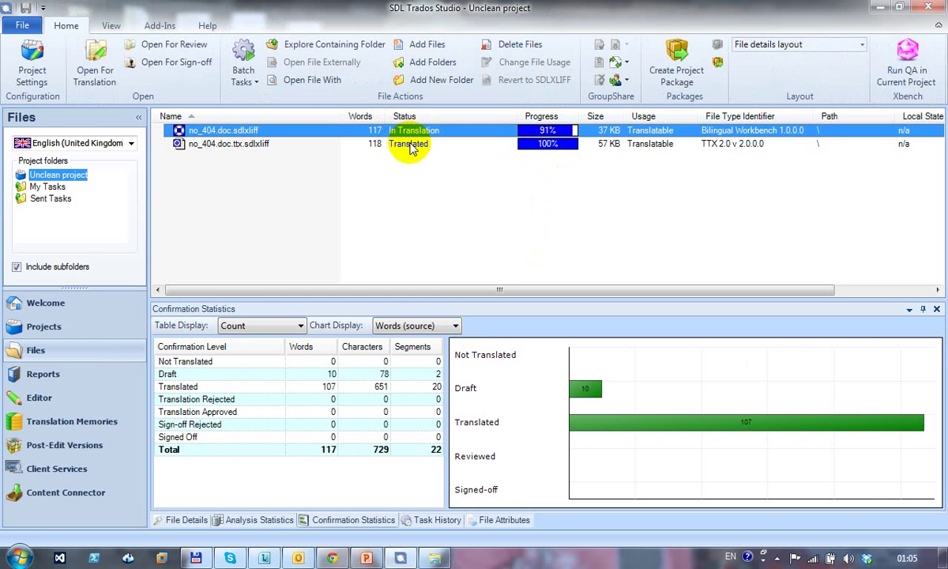
{"action": "double_click", "coordinate": [411, 146]}
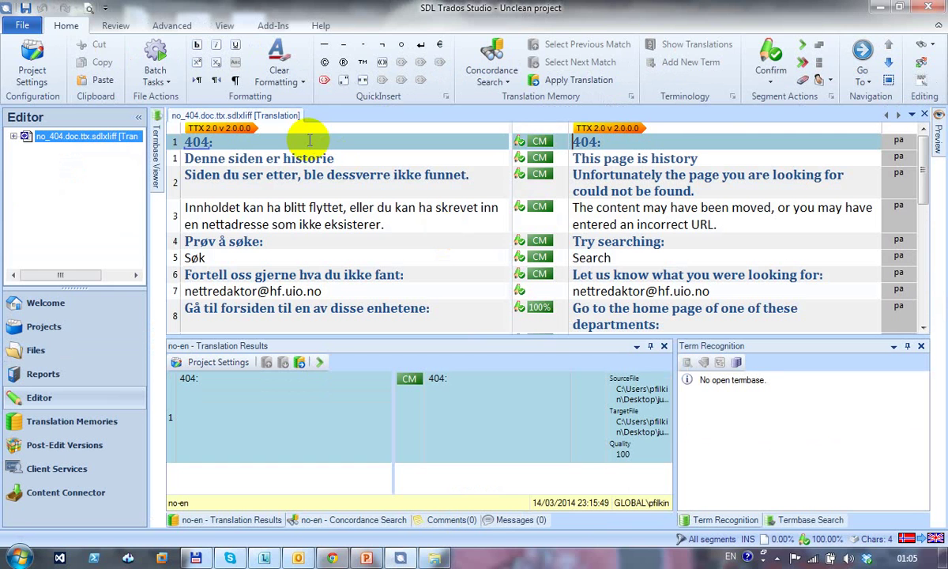
{"action": "left_click", "coordinate": [22, 26]}
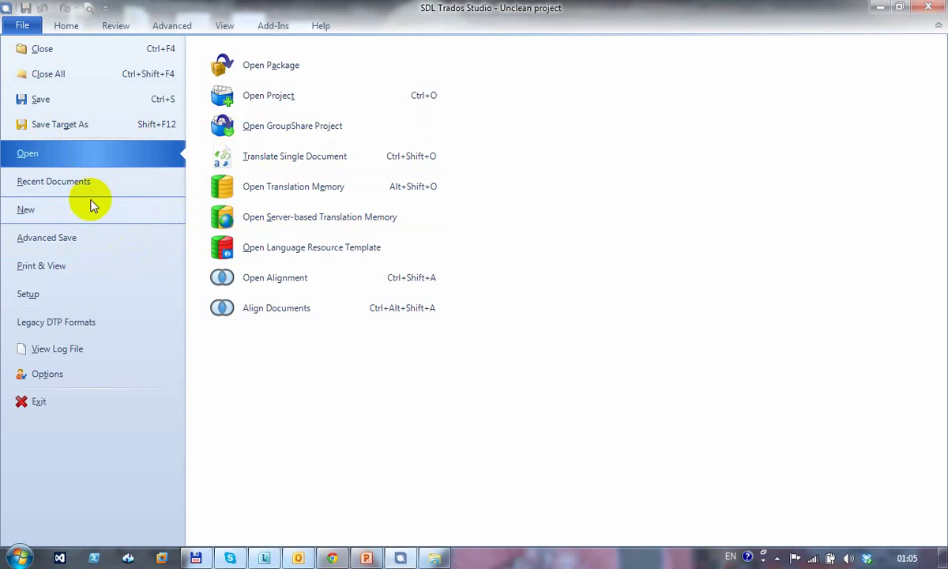
{"action": "left_click", "coordinate": [39, 126]}
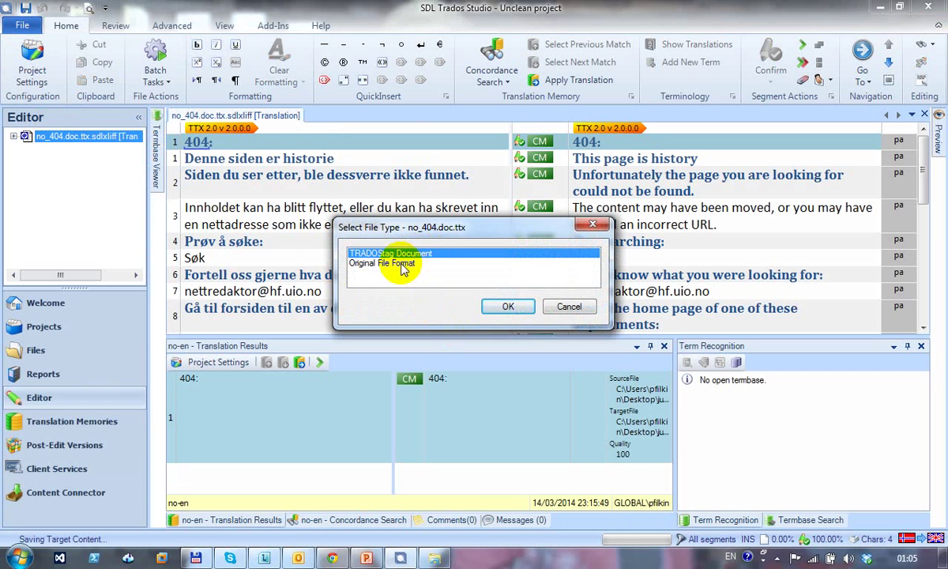
{"action": "left_click", "coordinate": [508, 308]}
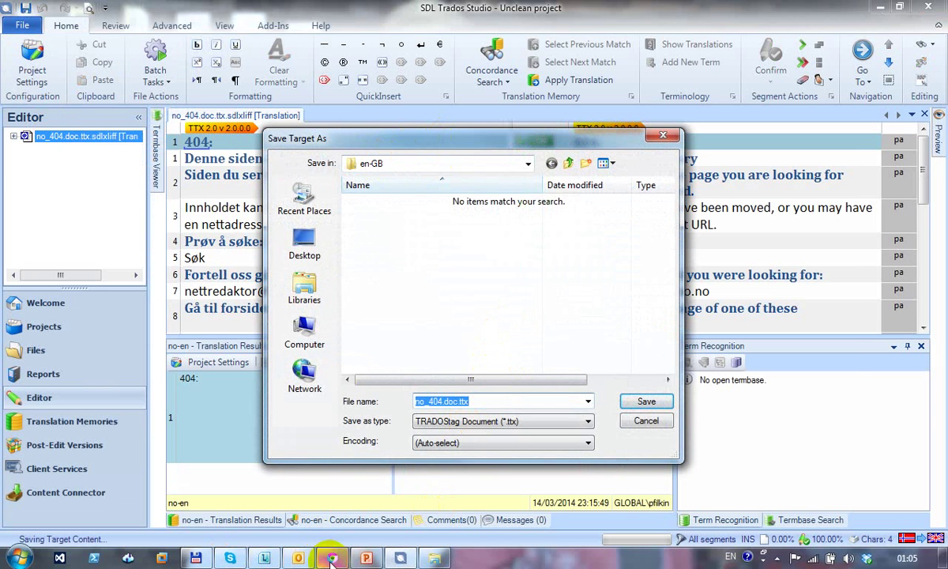
Copy the Bilinguals folder path from Windows Explorer and use it as the save location for the target TTX in Studio
{"action": "left_click", "coordinate": [433, 558]}
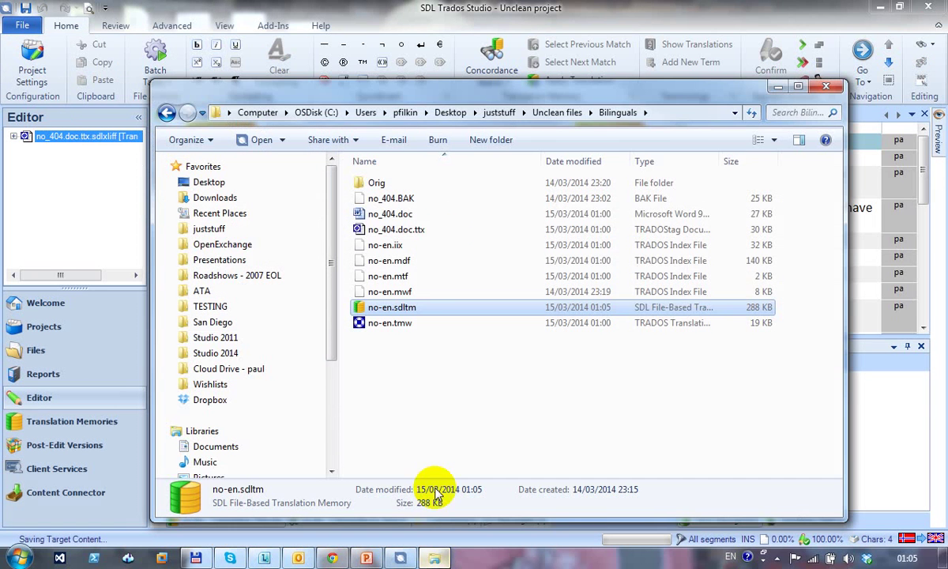
{"action": "left_click", "coordinate": [673, 117]}
{"action": "key", "text": "ctrl+c"}
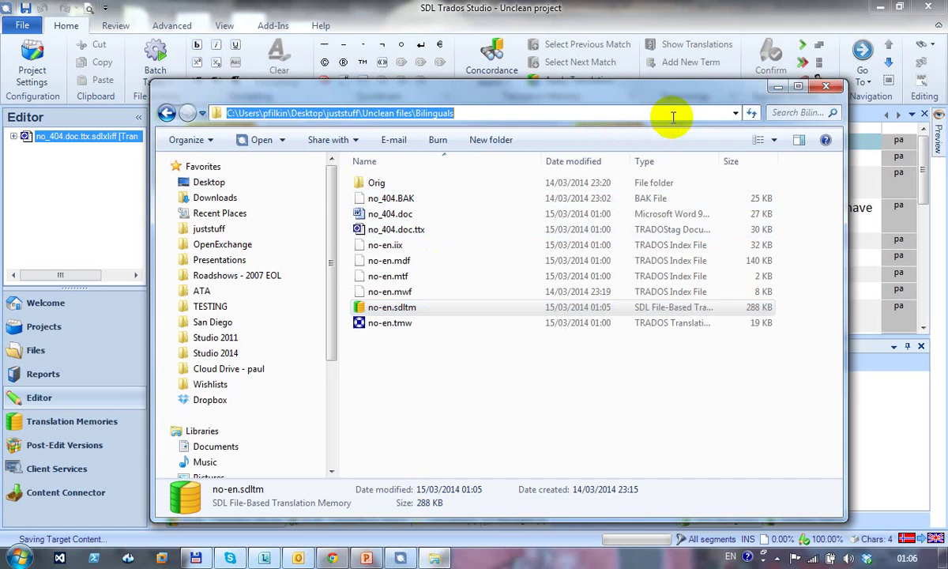
{"action": "key", "text": "Escape"}
{"action": "key", "text": "super+d"}
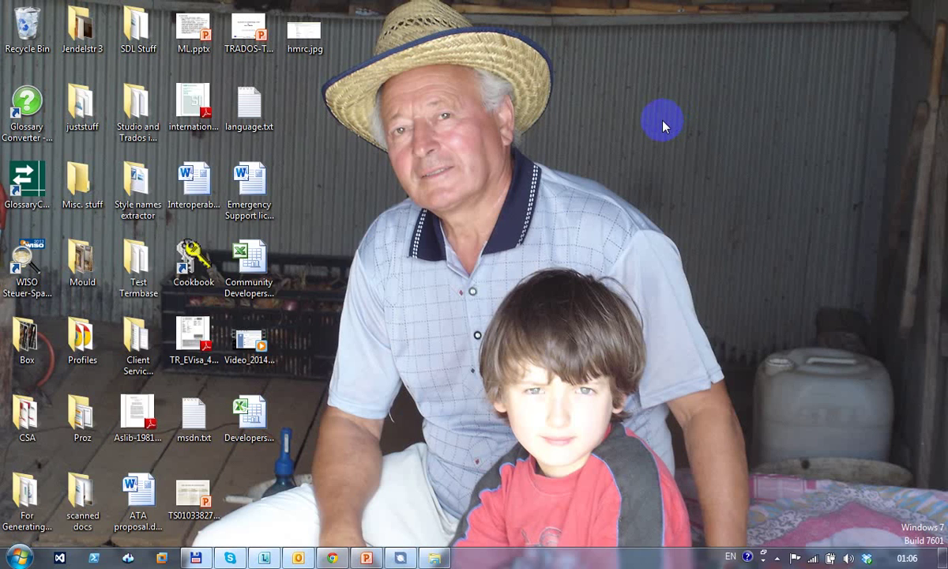
{"action": "left_click", "coordinate": [401, 556]}
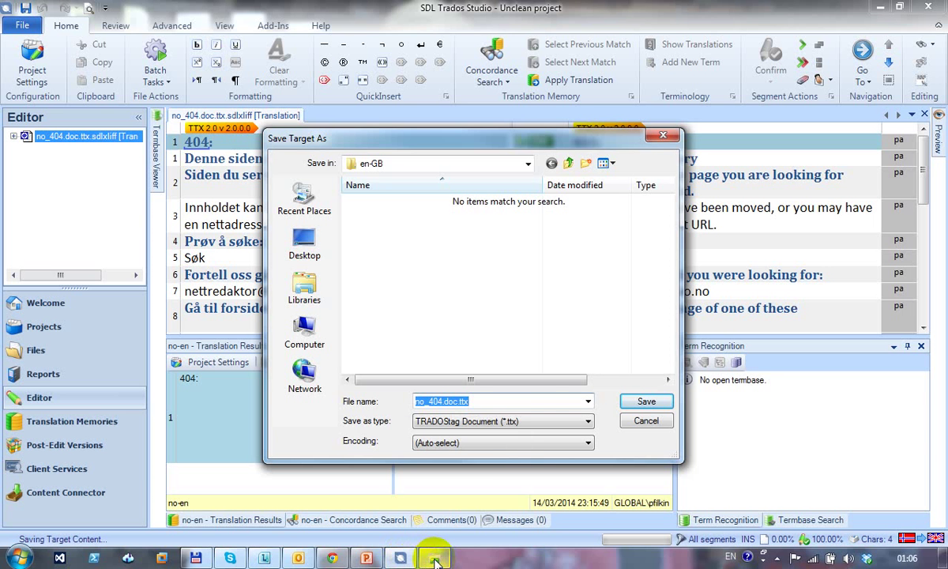
{"action": "mouse_move", "coordinate": [434, 559]}
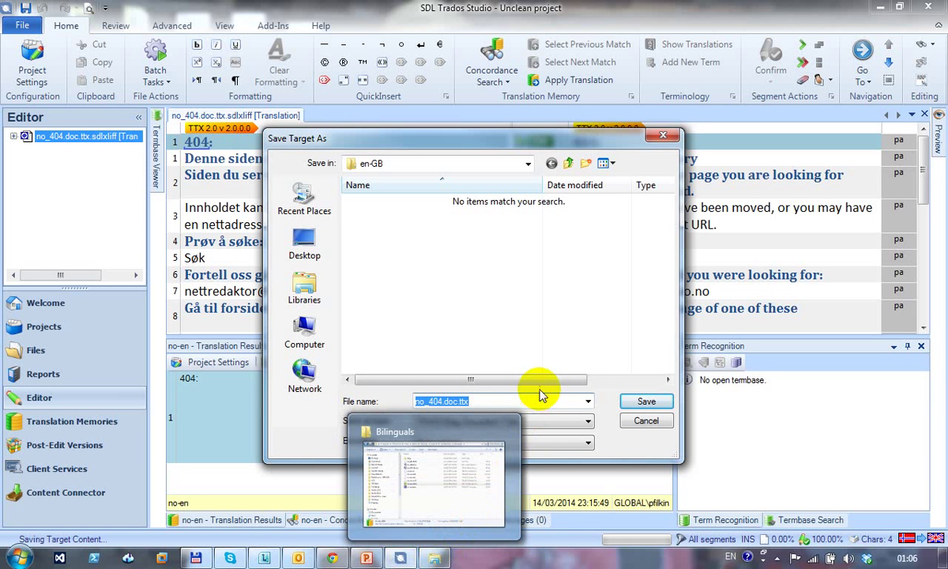
{"action": "key", "text": "ctrl+v"}
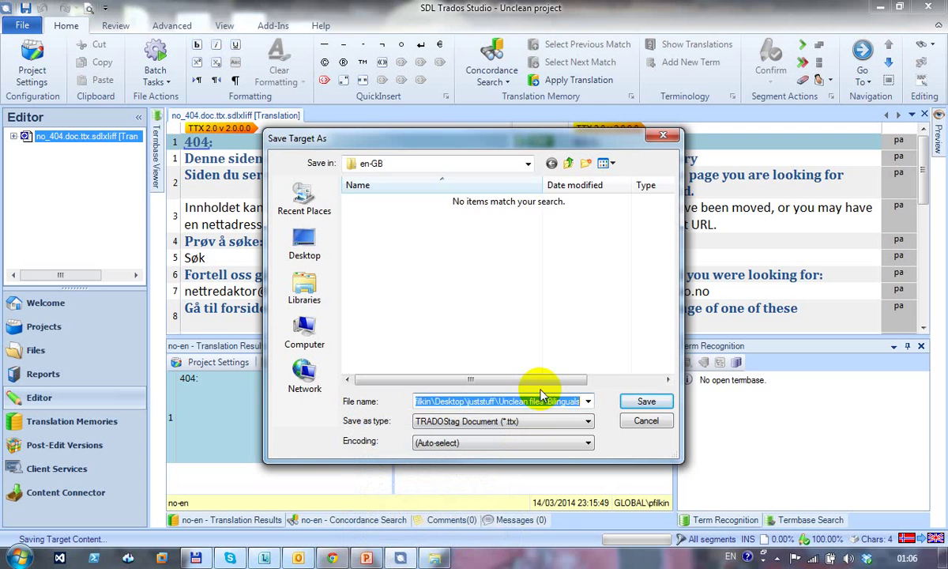
{"action": "key", "text": "Return"}
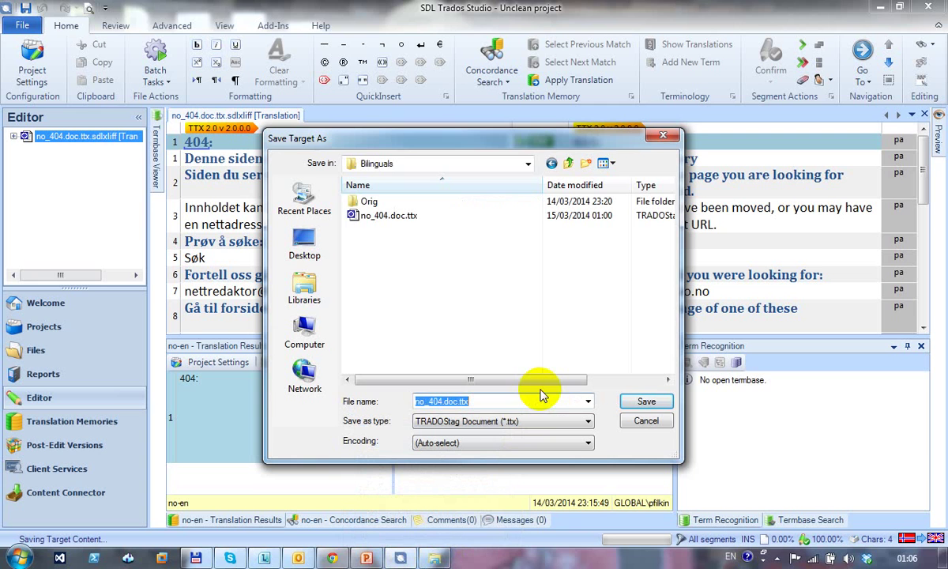
Save the target file as t_no_404.doc.ttx and close the TTX document
{"action": "left_click", "coordinate": [424, 403]}
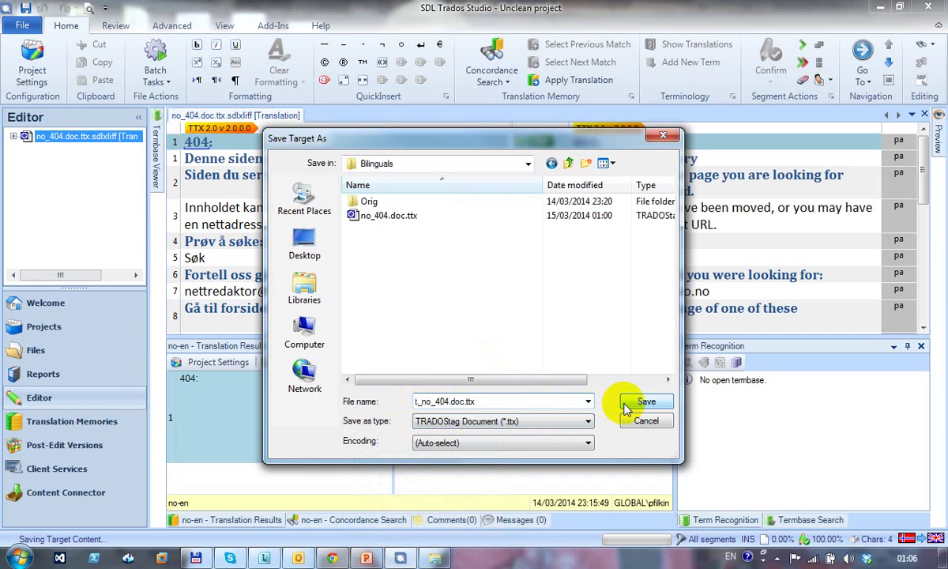
{"action": "left_click", "coordinate": [631, 404]}
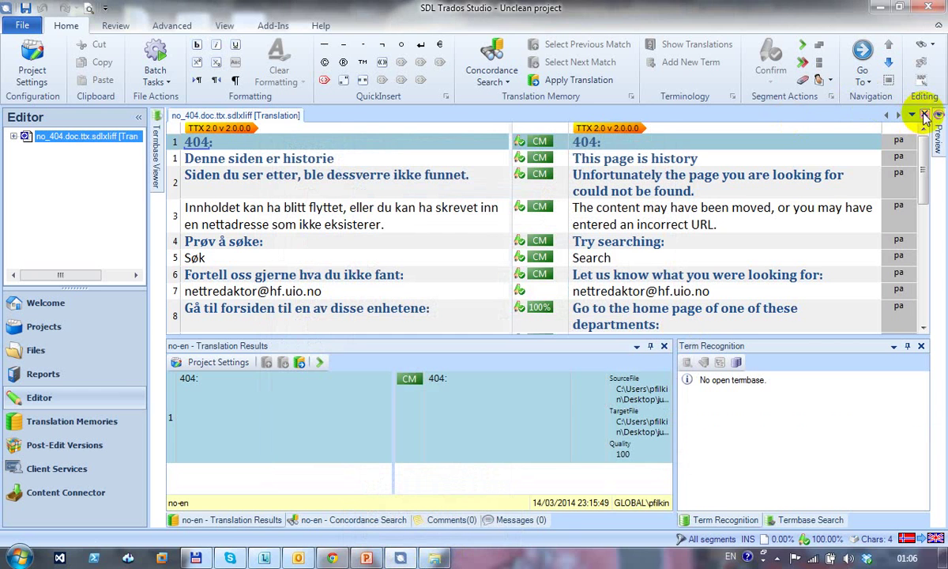
{"action": "left_click", "coordinate": [925, 115]}
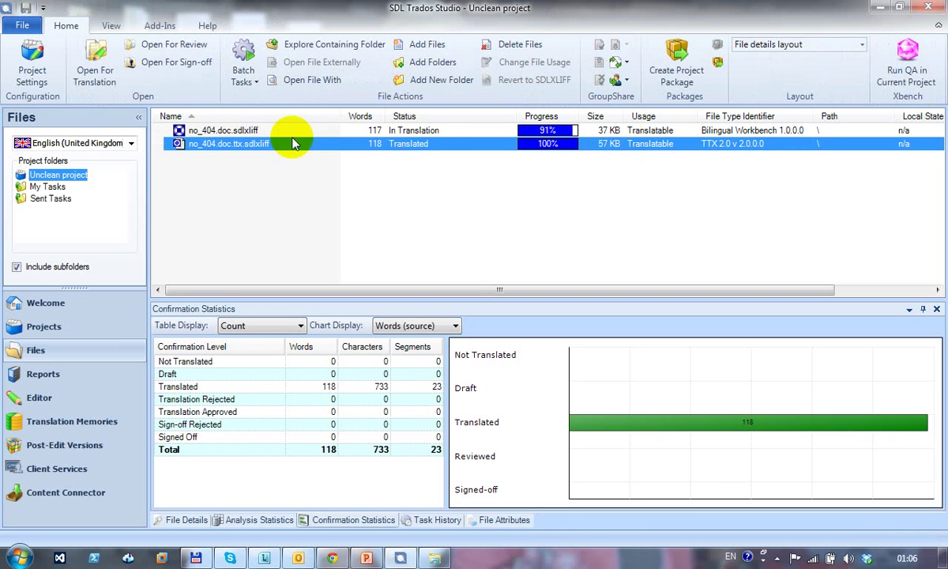
Open no_404.doc.sdlxliff, start saving its target, and set the save location to the copied Bilinguals folder path
{"action": "double_click", "coordinate": [286, 131]}
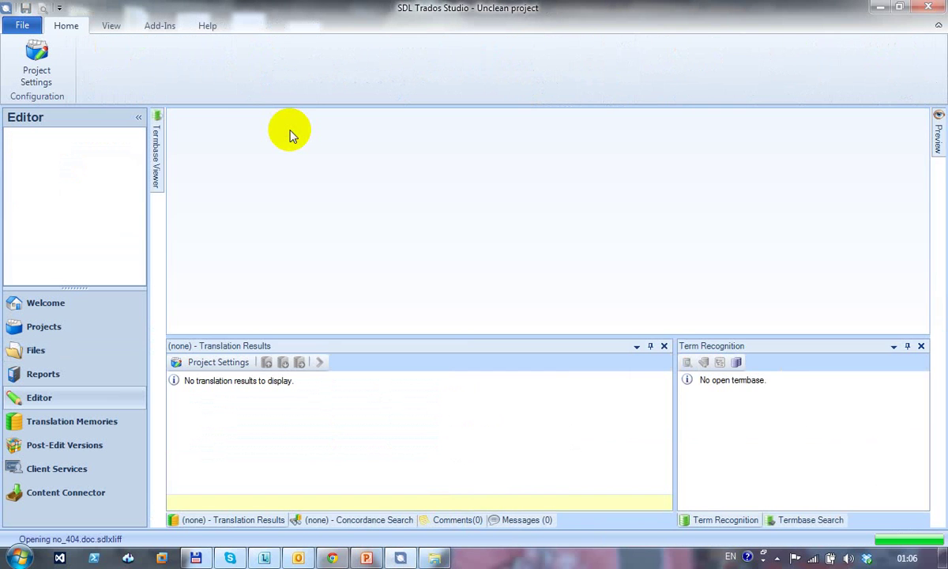
{"action": "left_click", "coordinate": [22, 26]}
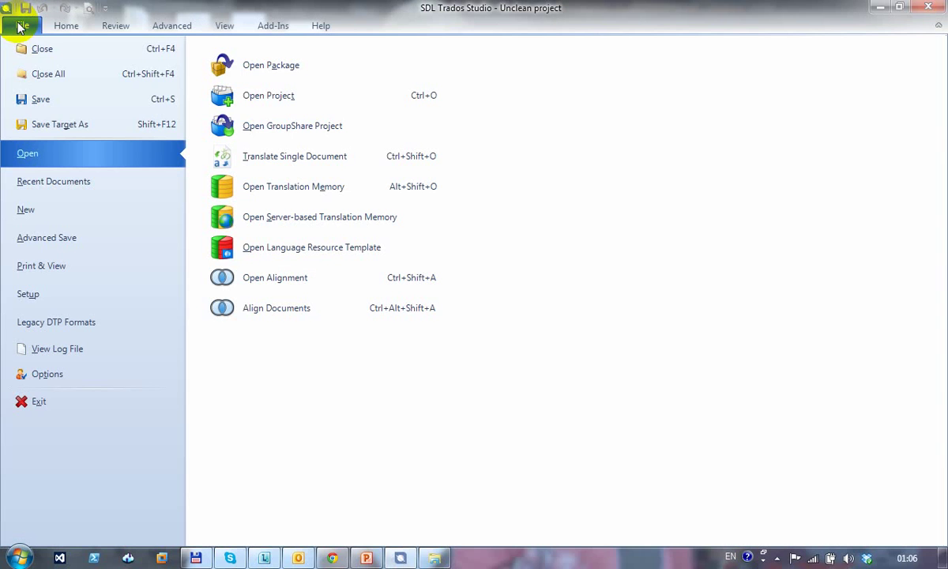
{"action": "left_click", "coordinate": [48, 124]}
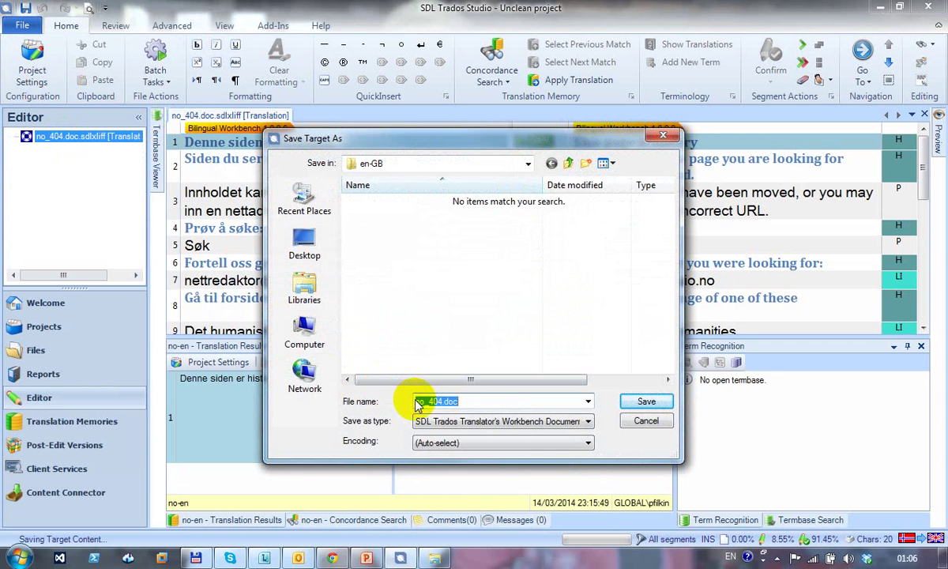
{"action": "key", "text": "ctrl+v"}
{"action": "key", "text": "Return"}
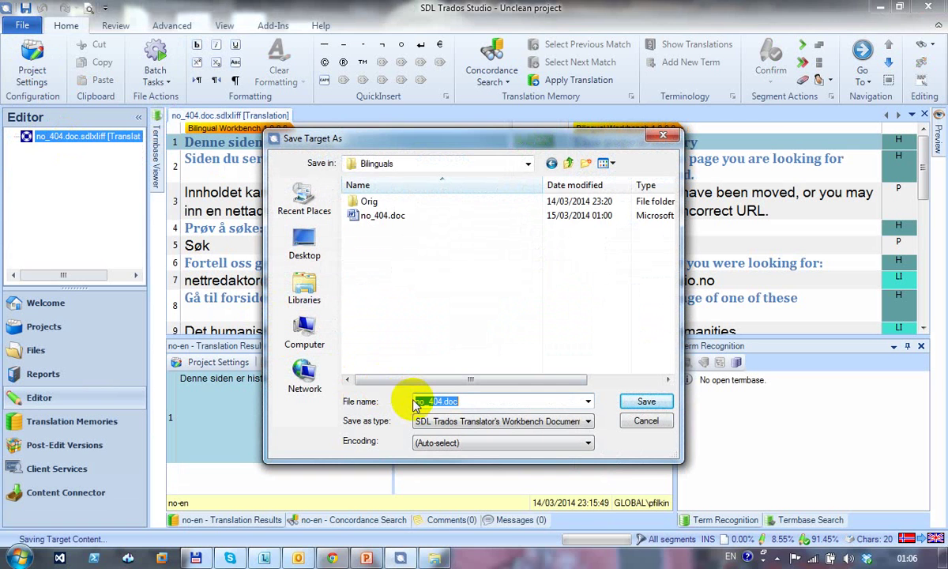
Save the target Workbench document as t_no_404.doc and close the DOC file
{"action": "left_click", "coordinate": [416, 400]}
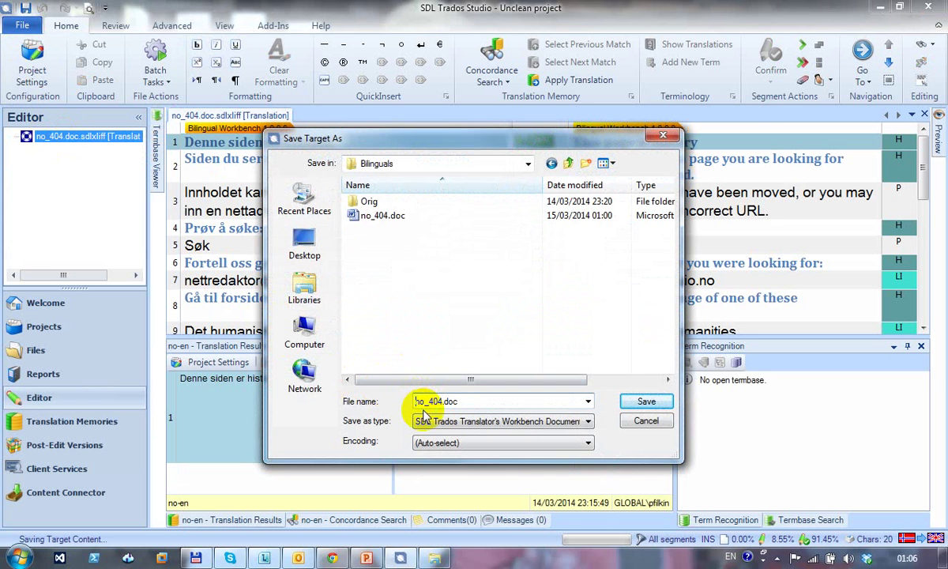
{"action": "type", "text": "t_"}
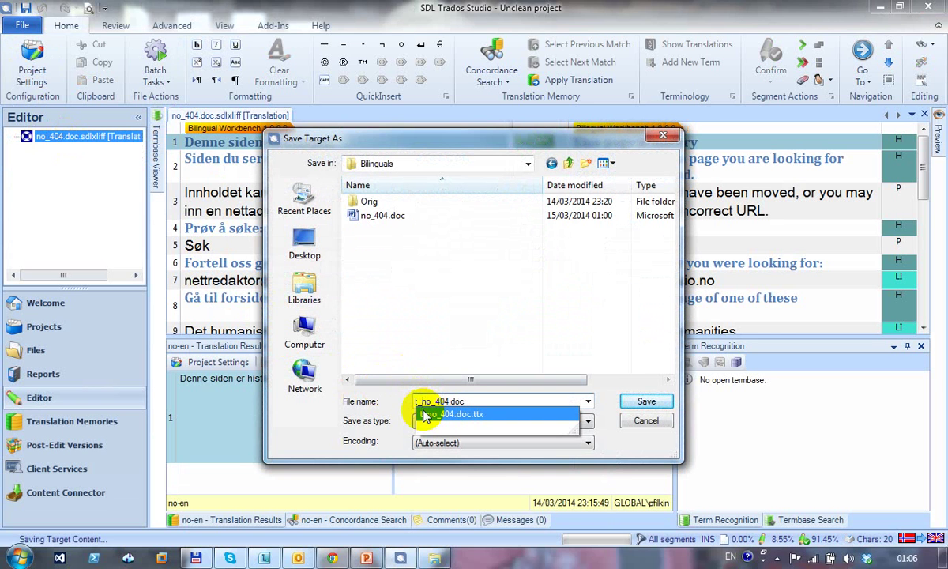
{"action": "left_click", "coordinate": [645, 401]}
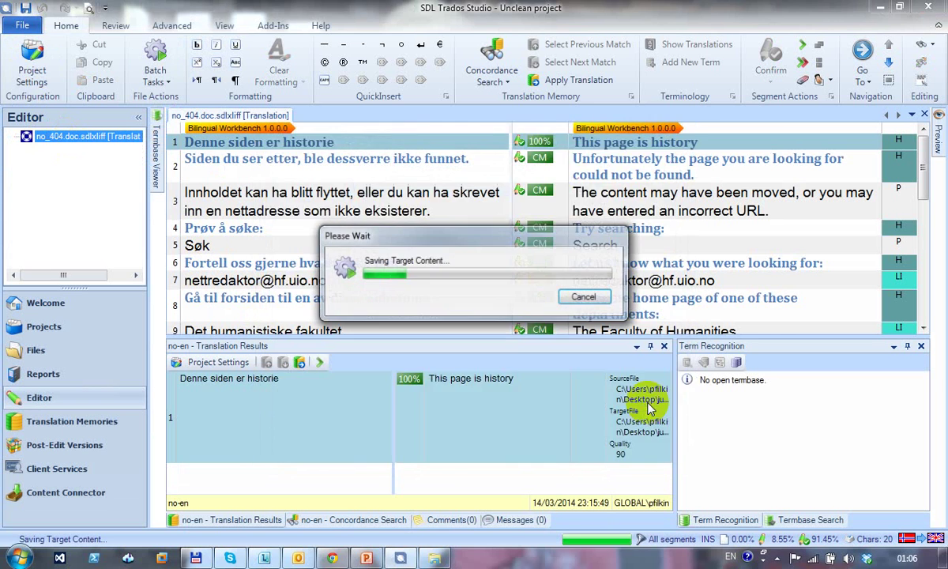
{"action": "left_click", "coordinate": [919, 113]}
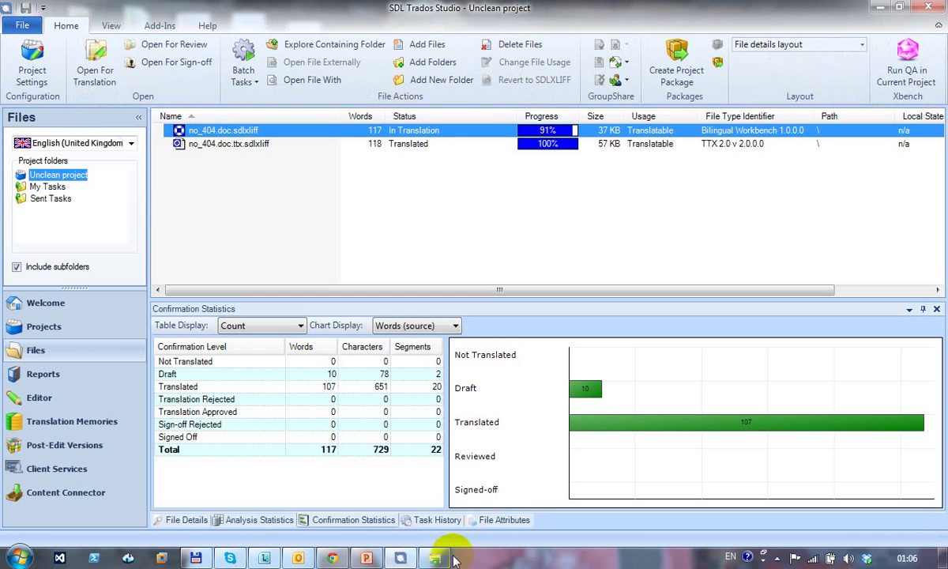
Open t_no_404.doc from the Bilinguals folder in Word, review its bilingual segments and match values, and close it
{"action": "left_click", "coordinate": [436, 558]}
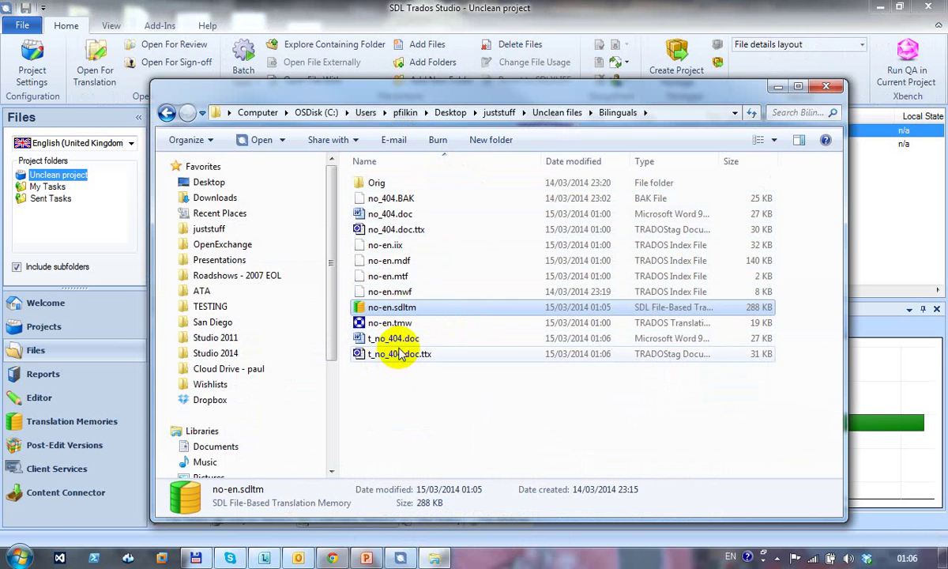
{"action": "double_click", "coordinate": [407, 340]}
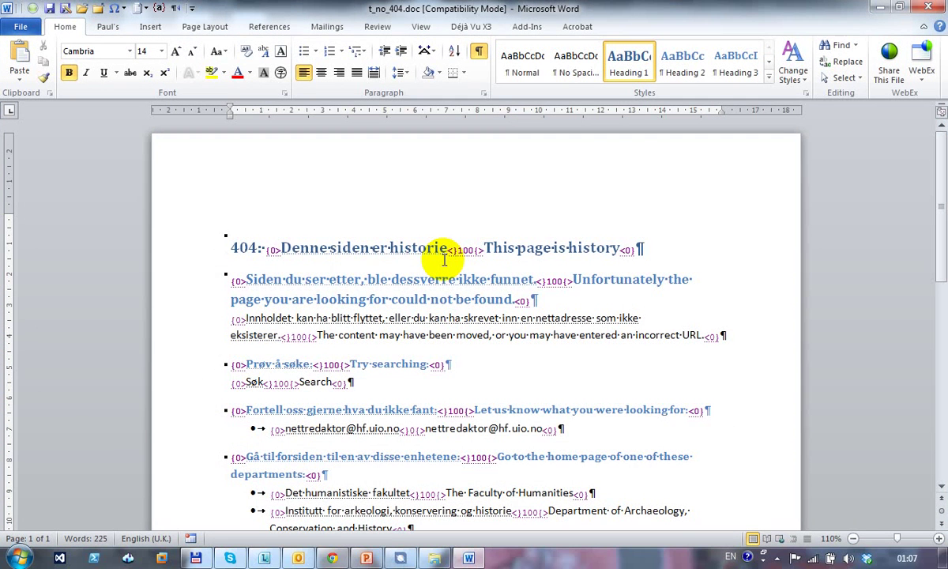
{"action": "scroll", "coordinate": [434, 285], "scroll_direction": "down", "scroll_amount": 2}
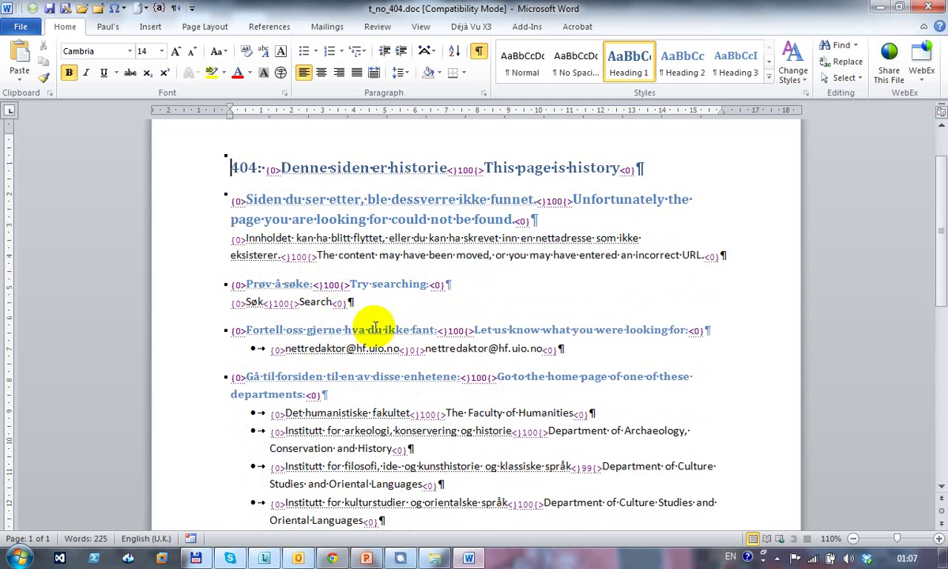
{"action": "left_click", "coordinate": [375, 329]}
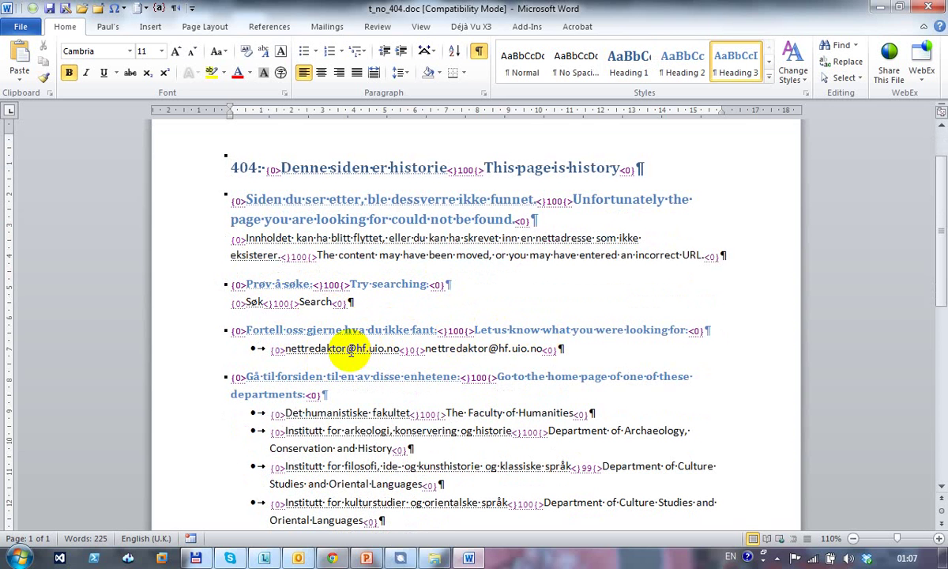
{"action": "left_click", "coordinate": [506, 330]}
{"action": "scroll", "coordinate": [535, 335], "scroll_direction": "down", "scroll_amount": 4}
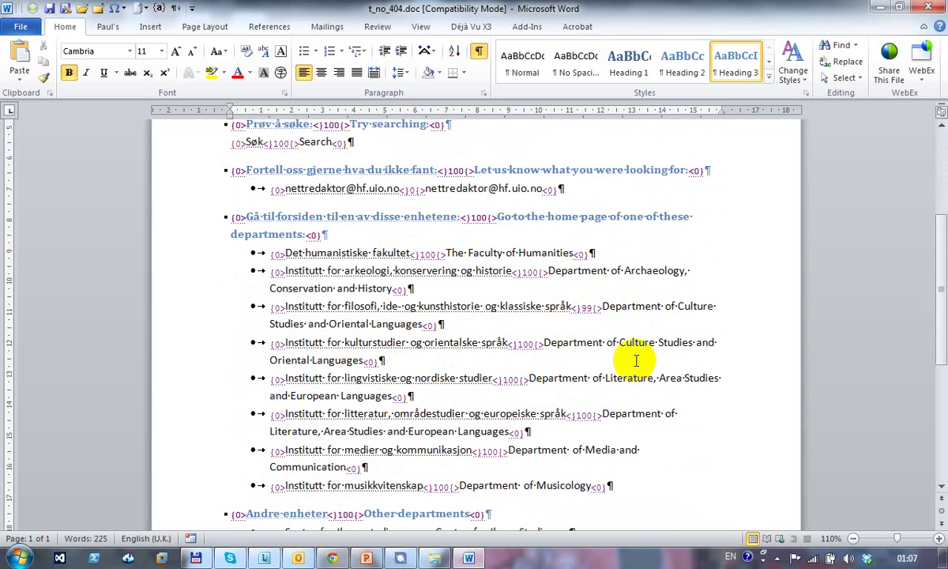
{"action": "scroll", "coordinate": [562, 357], "scroll_direction": "up", "scroll_amount": 4}
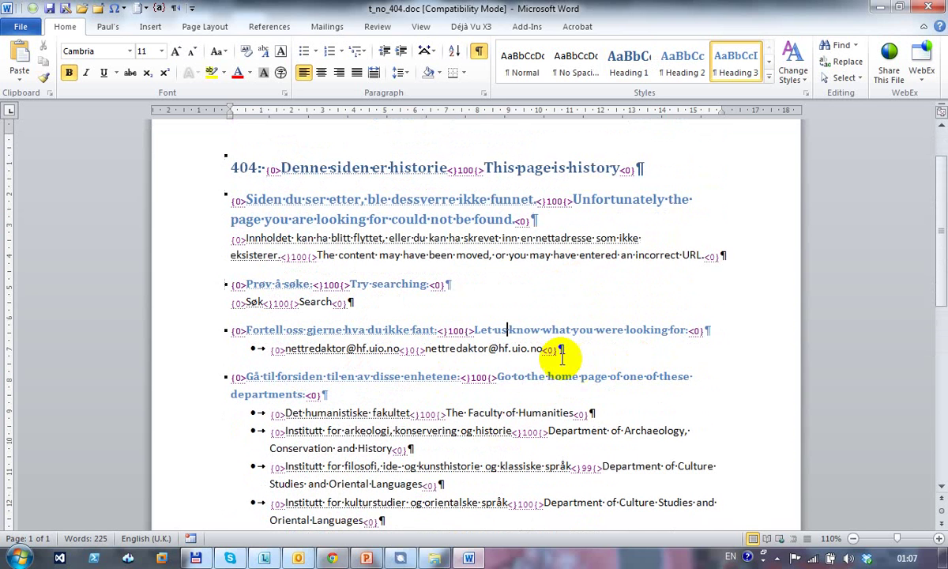
{"action": "left_click", "coordinate": [506, 330]}
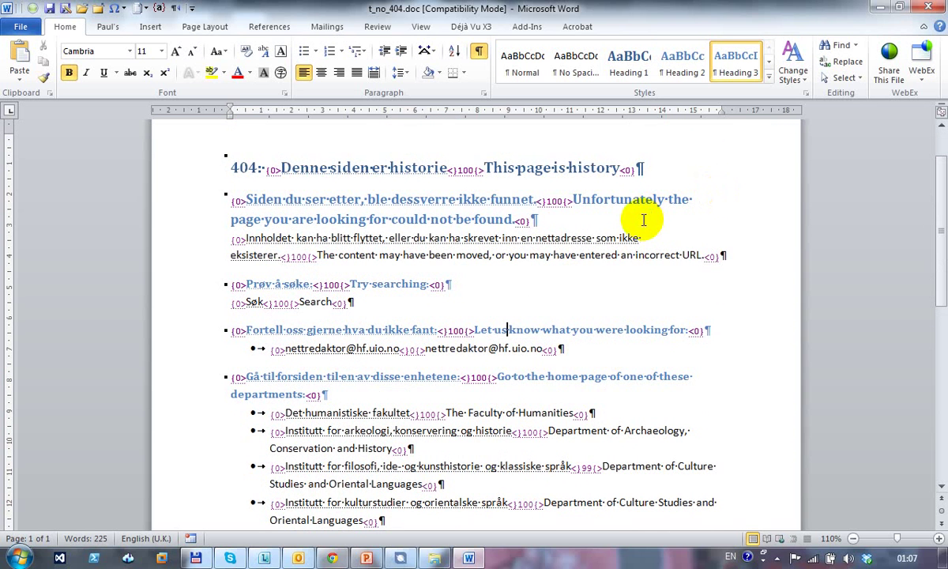
{"action": "left_click", "coordinate": [938, 9]}
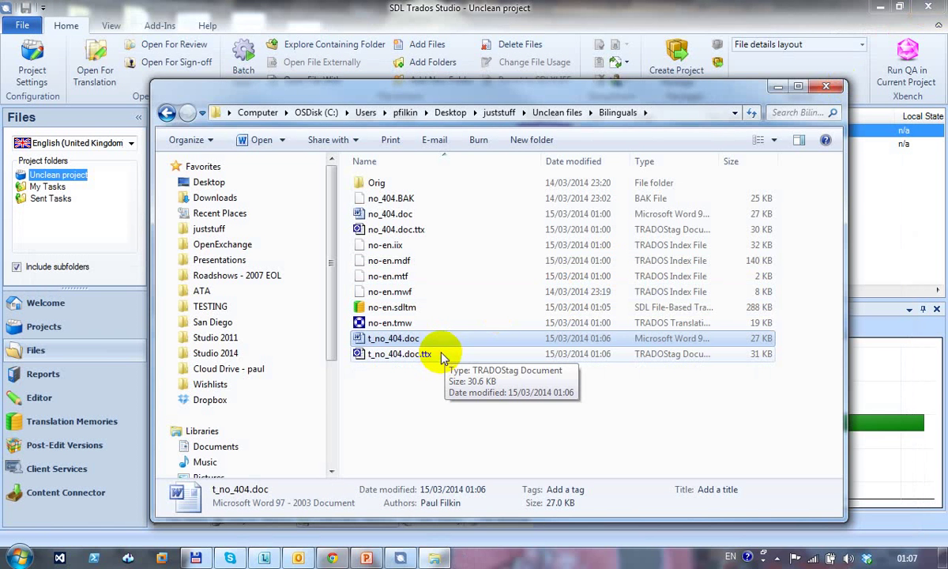
Open t_no_404.doc.ttx from the Bilinguals folder in TagEditor, review its translated segments down the document, and close TagEditor
{"action": "double_click", "coordinate": [443, 357]}
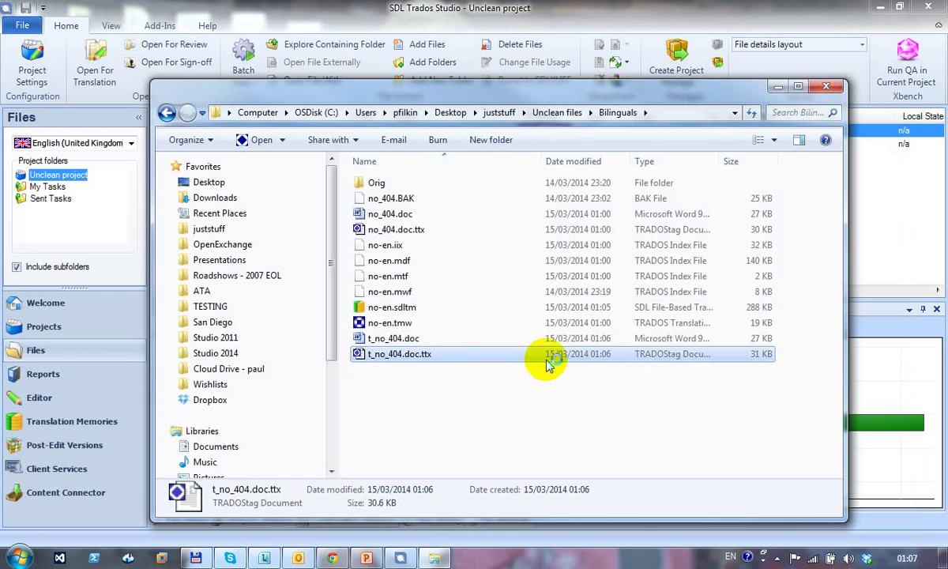
{"action": "left_click", "coordinate": [607, 315]}
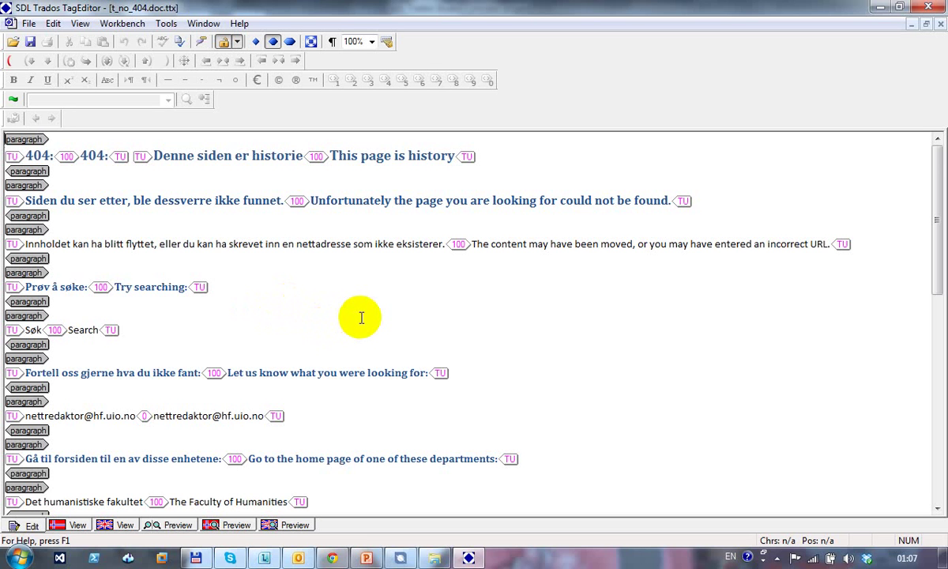
{"action": "scroll", "coordinate": [362, 316], "scroll_direction": "down", "scroll_amount": 5}
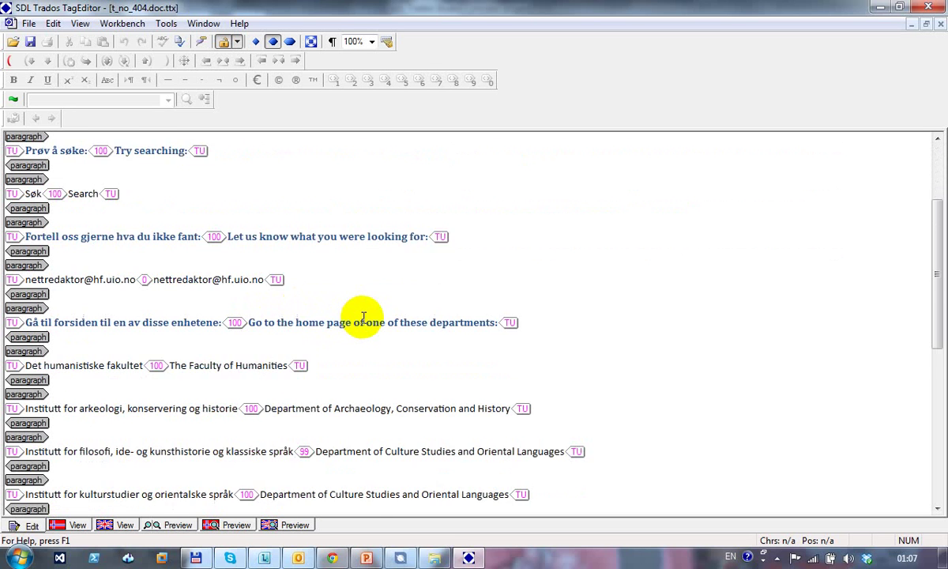
{"action": "scroll", "coordinate": [327, 320], "scroll_direction": "down", "scroll_amount": 7}
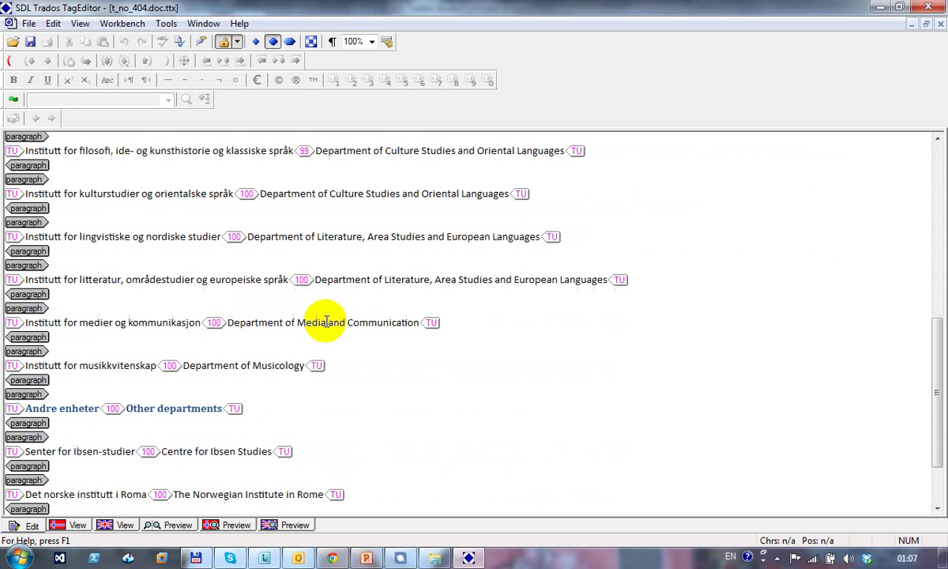
{"action": "left_click", "coordinate": [928, 7]}
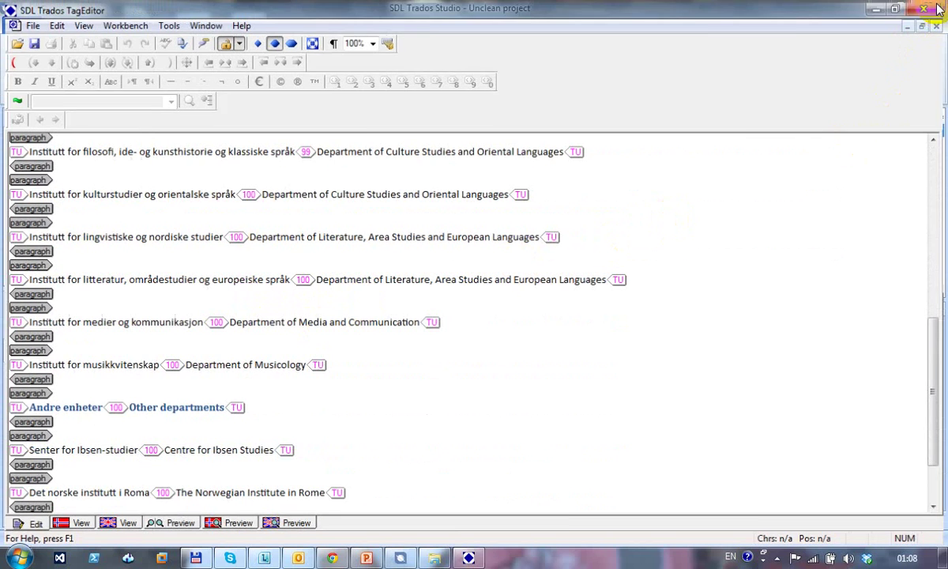
{"action": "left_click", "coordinate": [545, 324]}
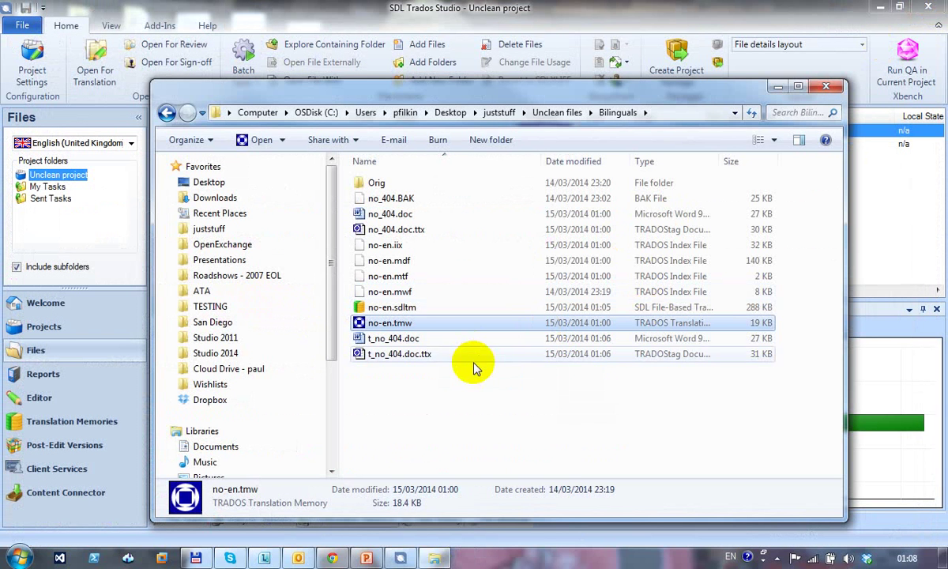
{"action": "left_click", "coordinate": [441, 360]}
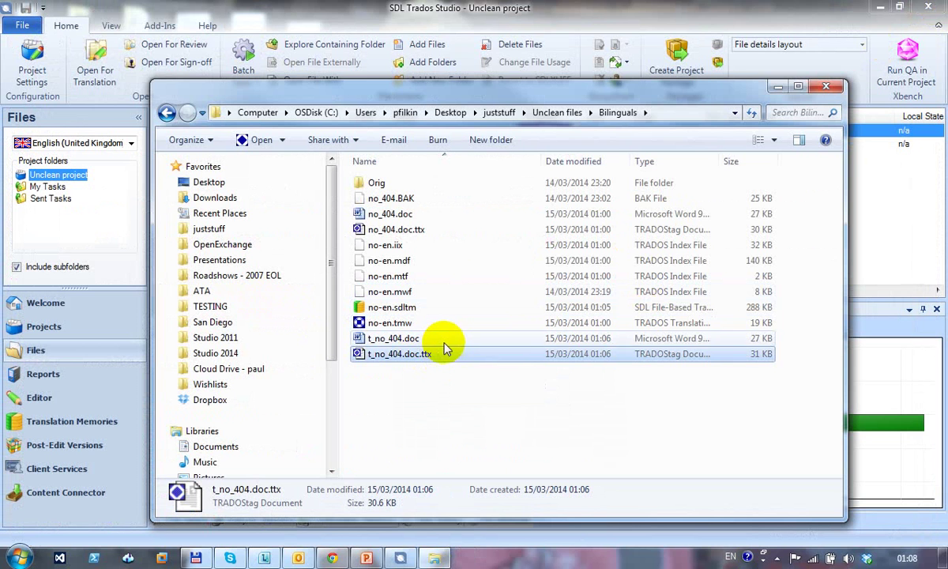
{"action": "left_click", "coordinate": [443, 340]}
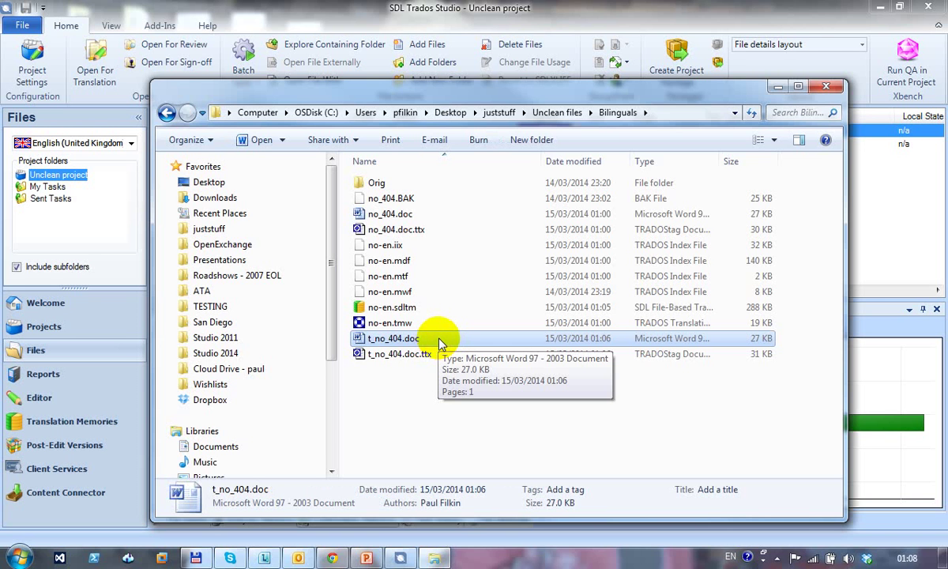
Switch to Trados Studio and launch the tw4winClean OpenExchange app from the Welcome view
{"action": "left_click", "coordinate": [437, 11]}
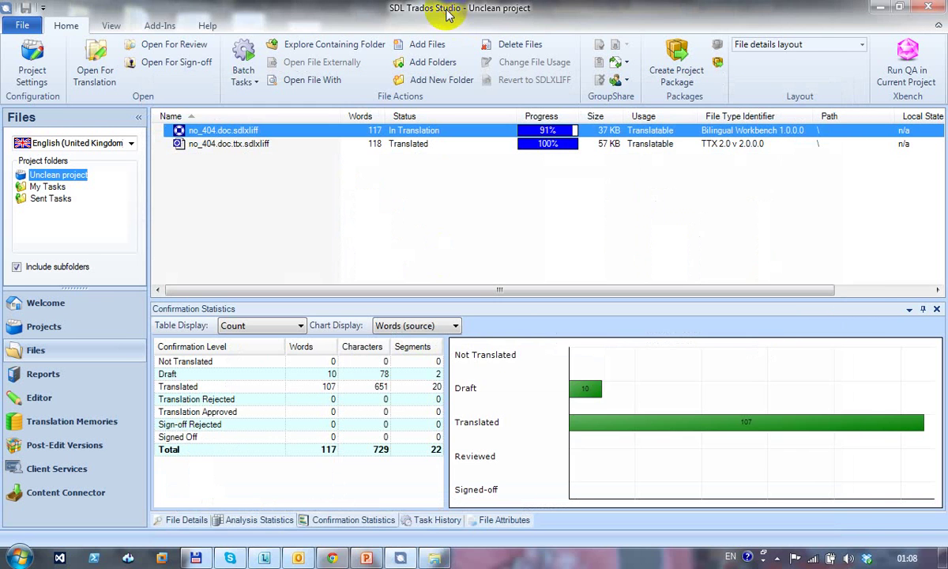
{"action": "left_click", "coordinate": [38, 308]}
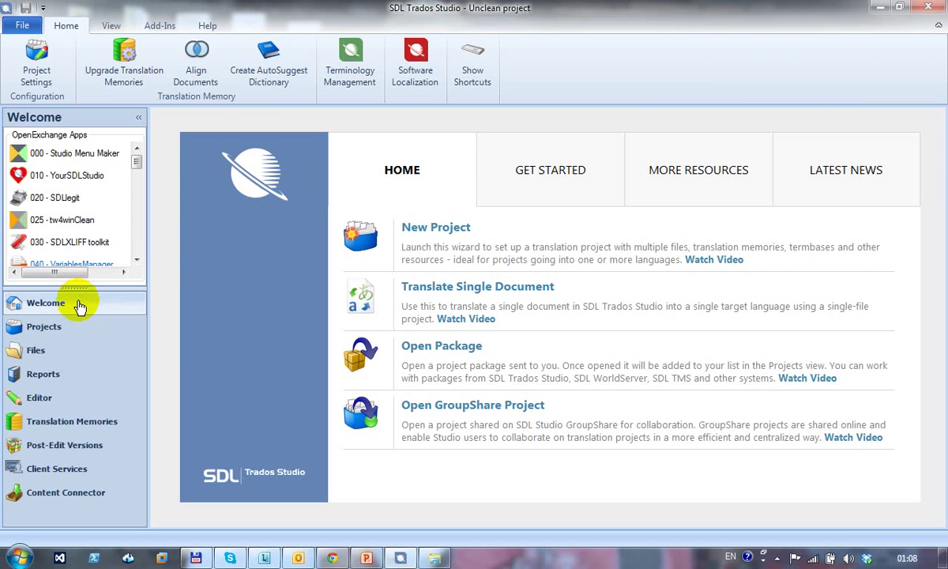
{"action": "left_click", "coordinate": [71, 221]}
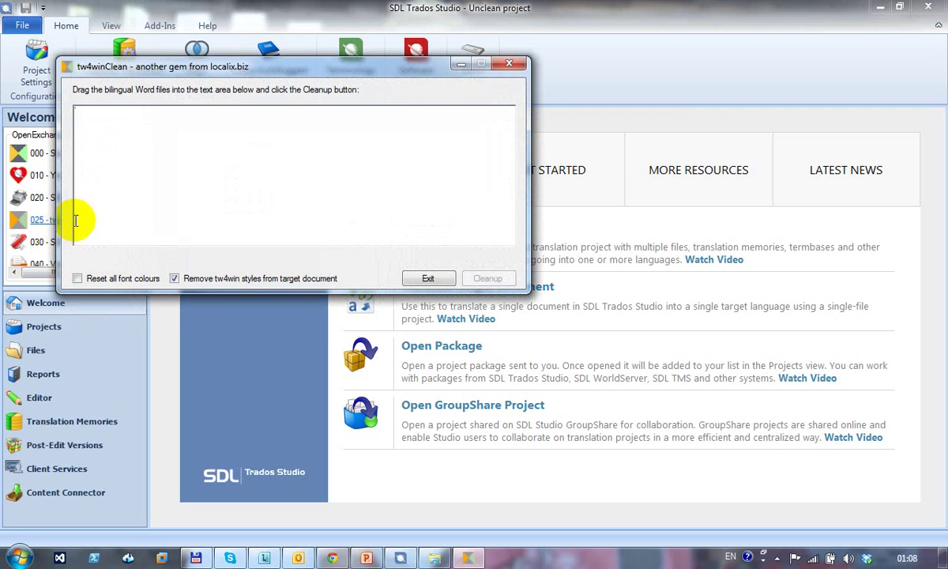
{"action": "left_click_drag", "start_coordinate": [272, 77], "coordinate": [415, 111]}
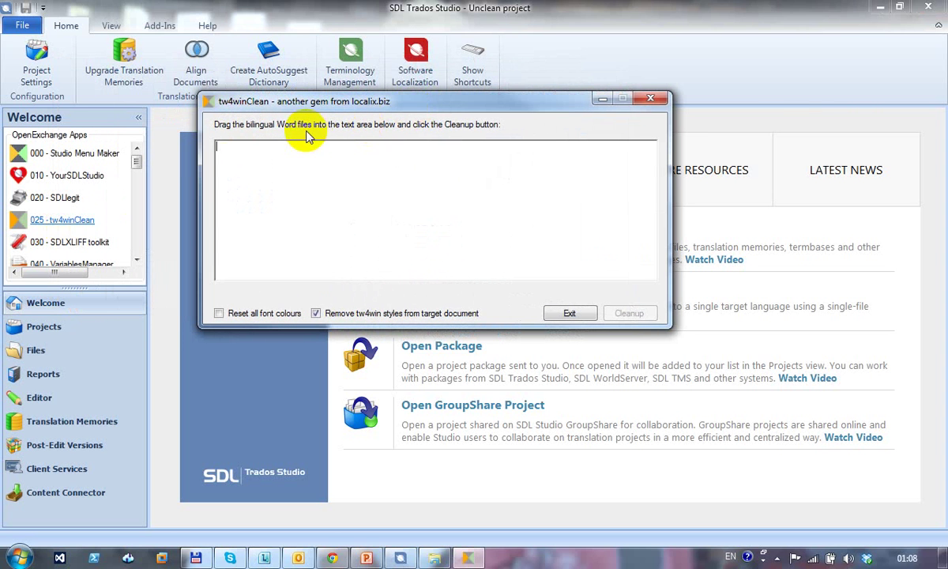
Add t_no_404.doc from the Bilinguals folder to tw4winClean, run the cleanup with tw4win styles removed, and exit the tool
{"action": "left_click", "coordinate": [435, 558]}
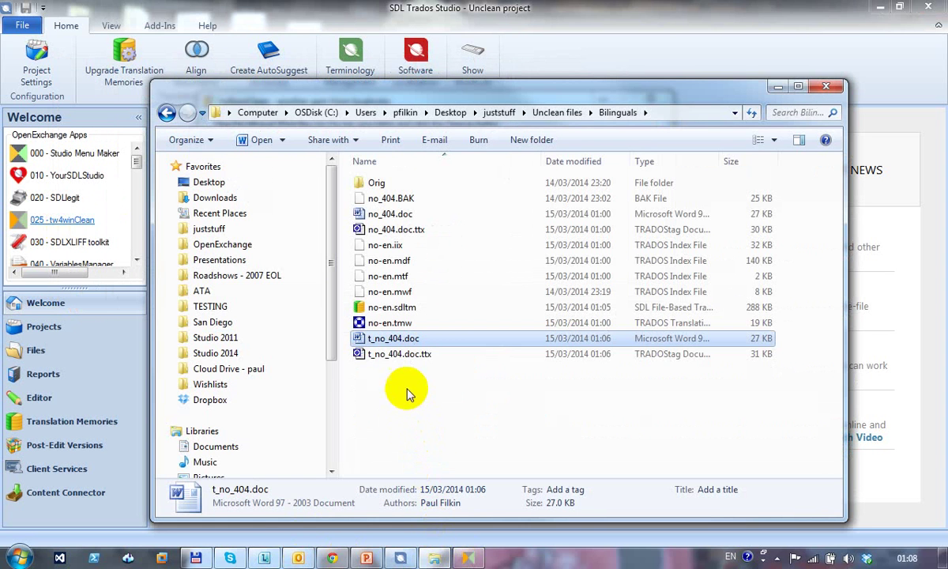
{"action": "left_click_drag", "start_coordinate": [394, 338], "coordinate": [421, 259]}
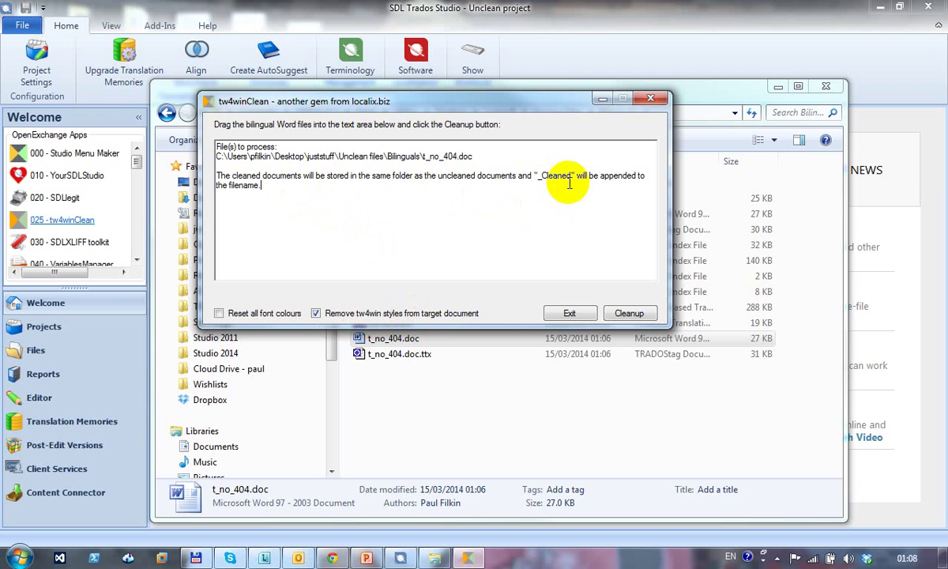
{"action": "left_click", "coordinate": [637, 316]}
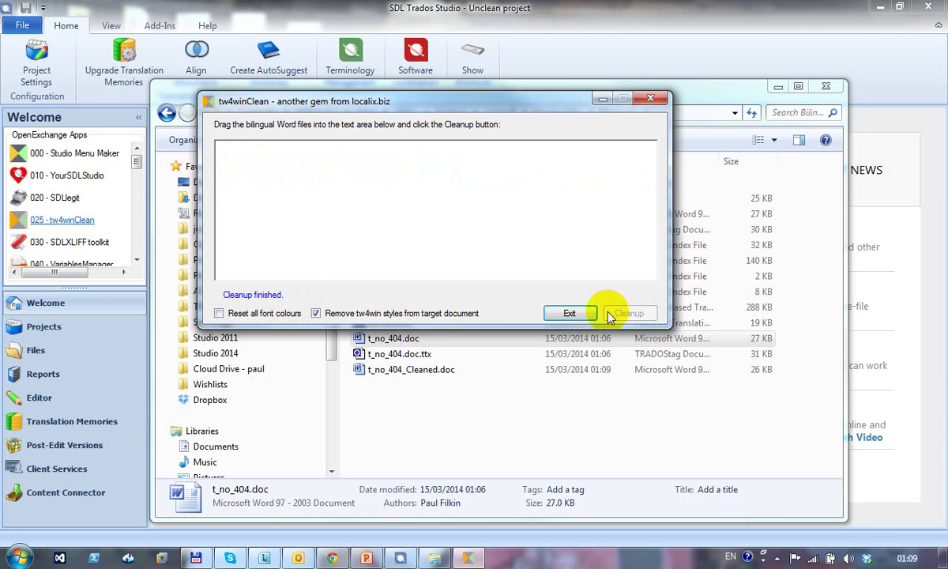
{"action": "left_click", "coordinate": [571, 314]}
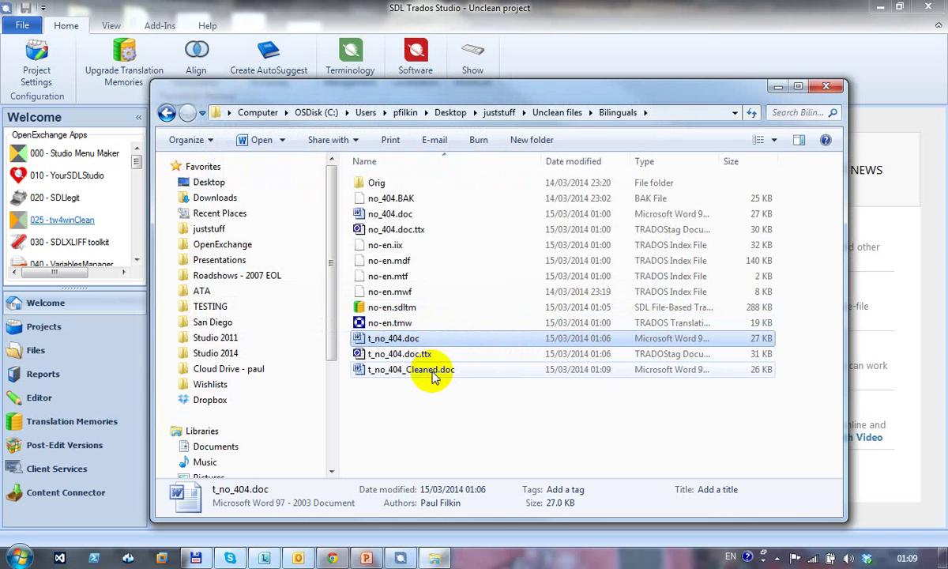
Open t_no_404_Cleaned.doc from the Bilinguals folder in Word and review the cleaned target text
{"action": "double_click", "coordinate": [433, 372]}
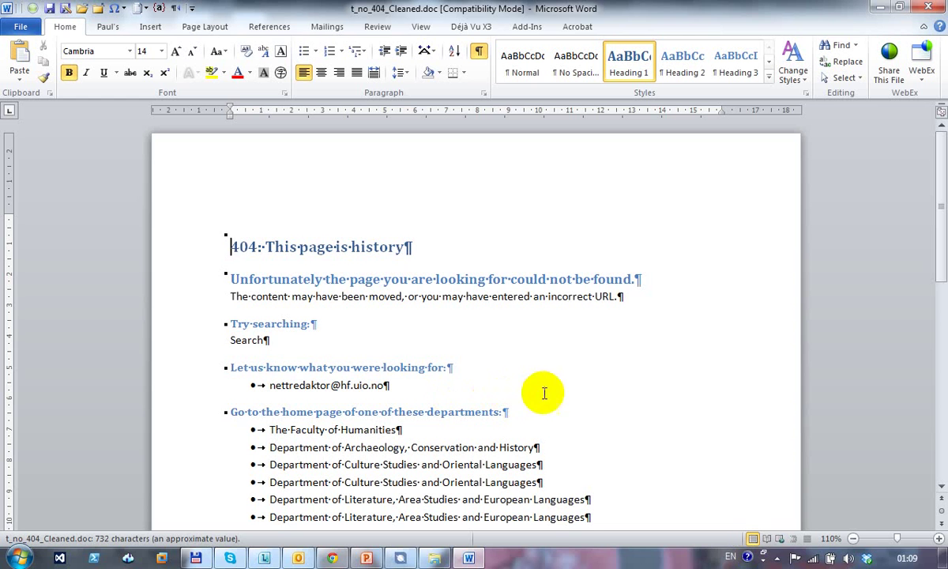
{"action": "scroll", "coordinate": [533, 391], "scroll_direction": "down", "scroll_amount": 5}
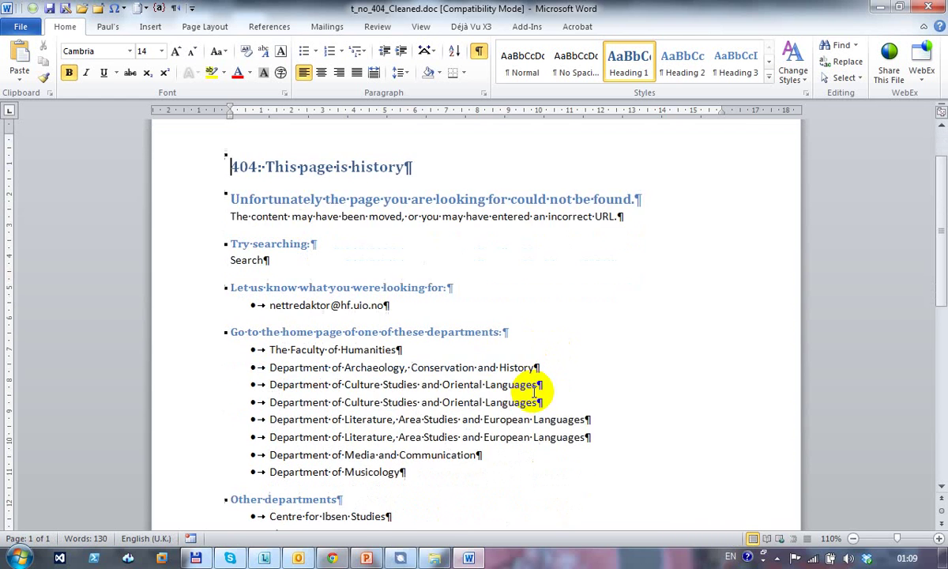
{"action": "scroll", "coordinate": [533, 391], "scroll_direction": "up", "scroll_amount": 2}
{"action": "scroll", "coordinate": [528, 395], "scroll_direction": "up", "scroll_amount": 3}
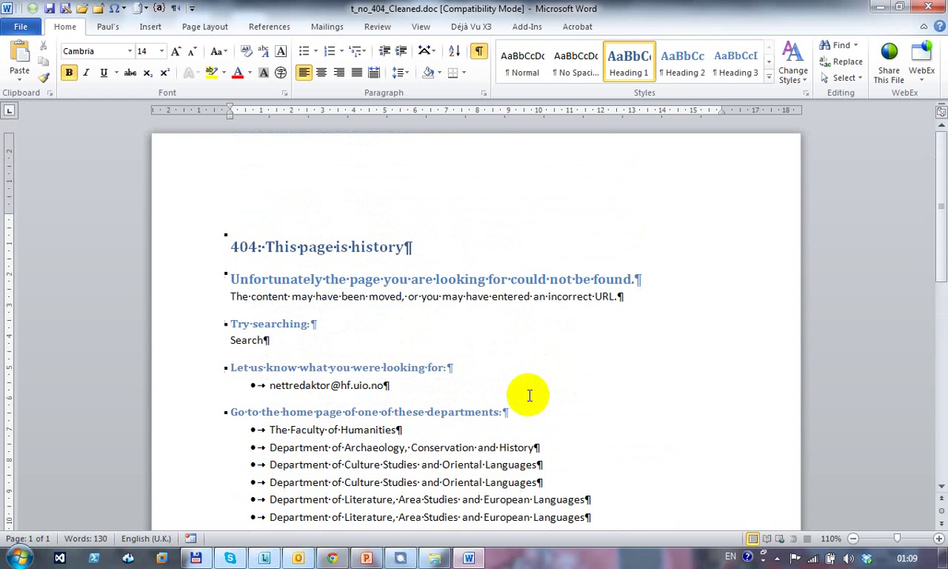